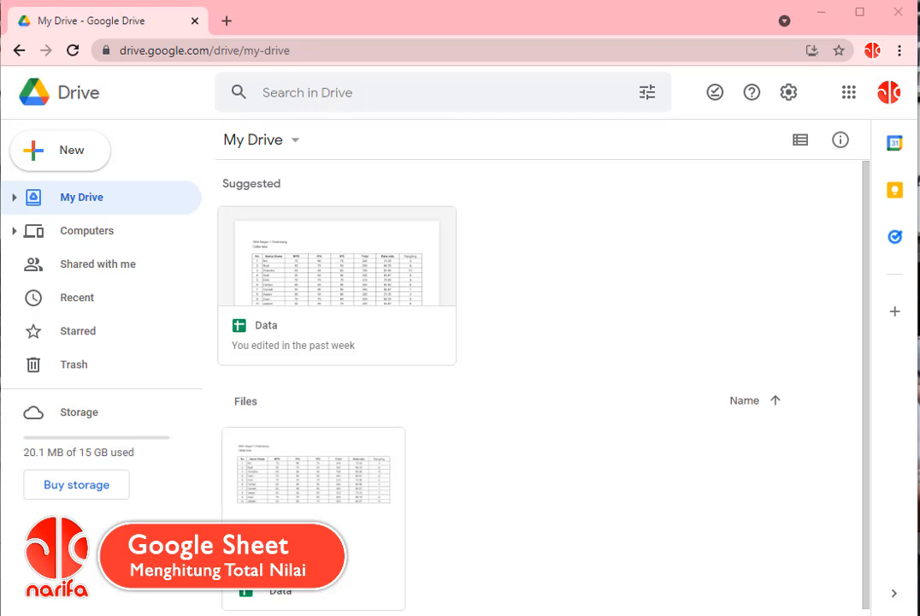
- Bring the message image 1wa.png into view to read the grade-calculation request, and move it off screen again
left_click_drag(919, 72, 439, 58)
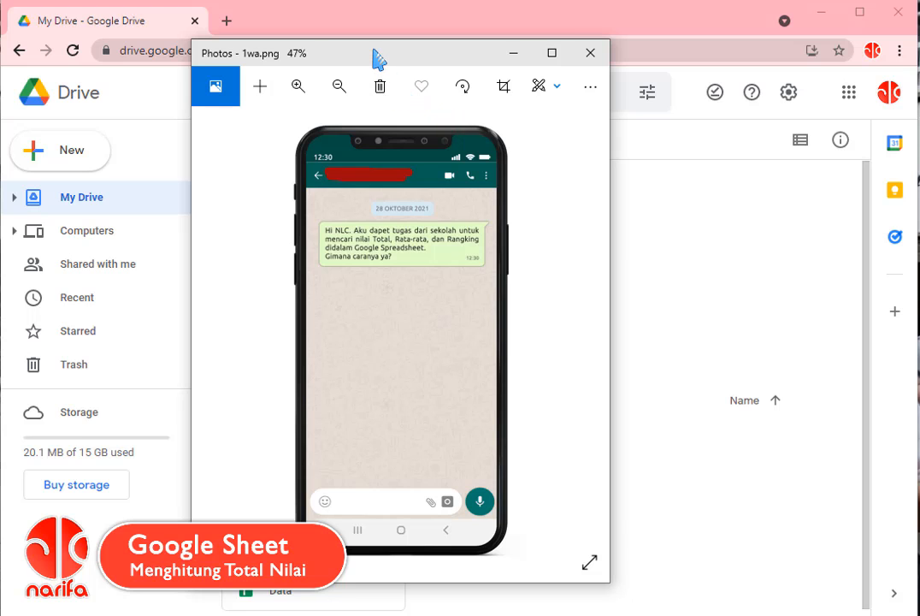
left_click_drag(380, 55, 919, 60)
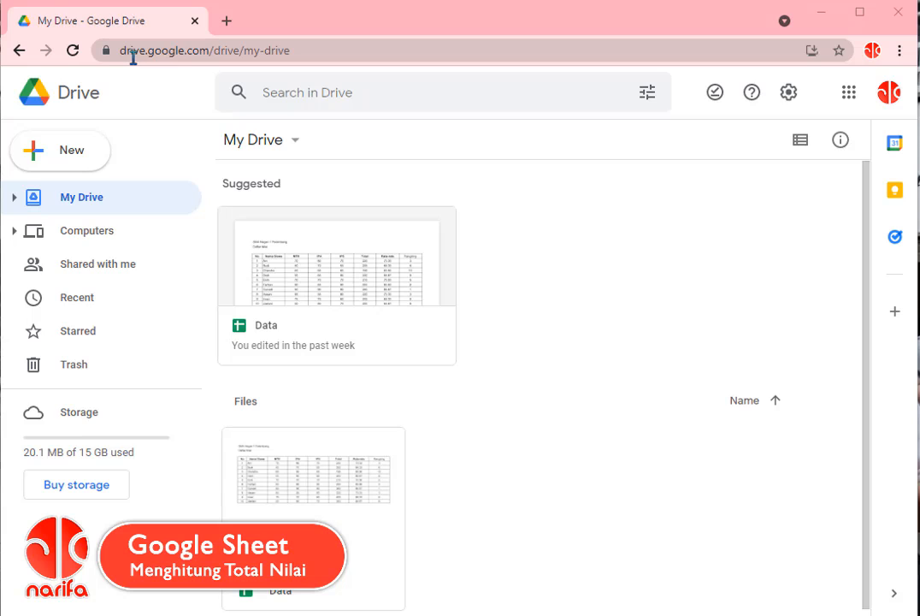
- Create a blank Google Sheets spreadsheet in My Drive
left_click(54, 152)
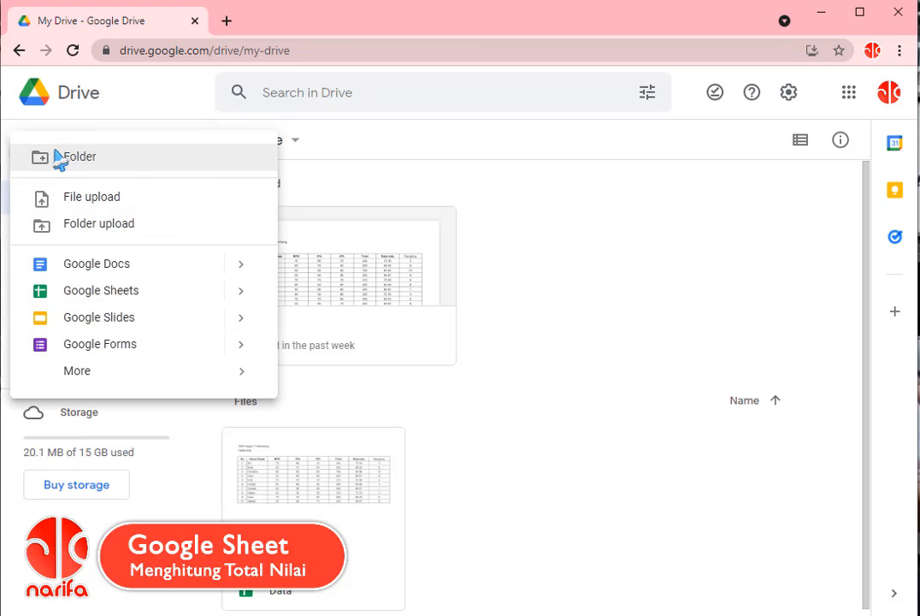
mouse_move(256, 301)
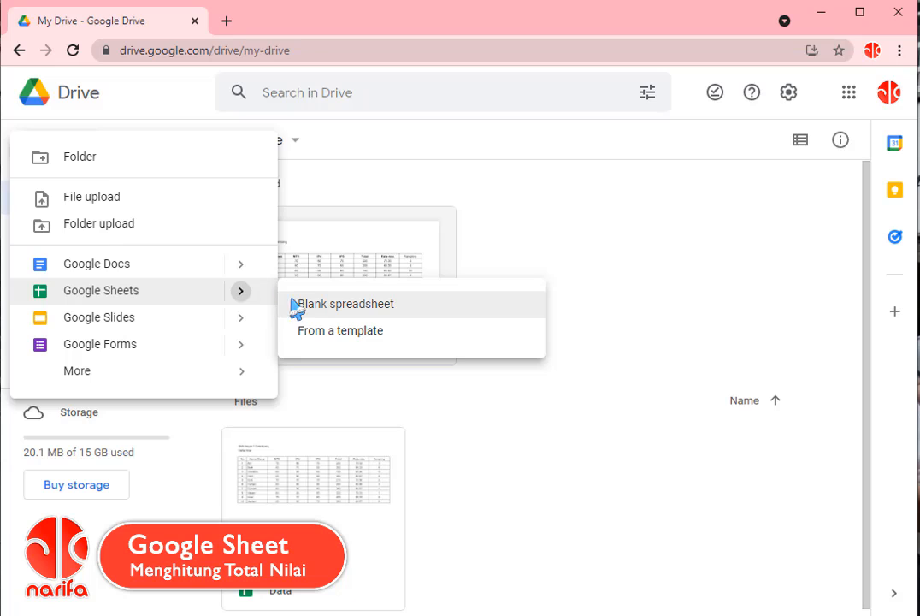
left_click(365, 316)
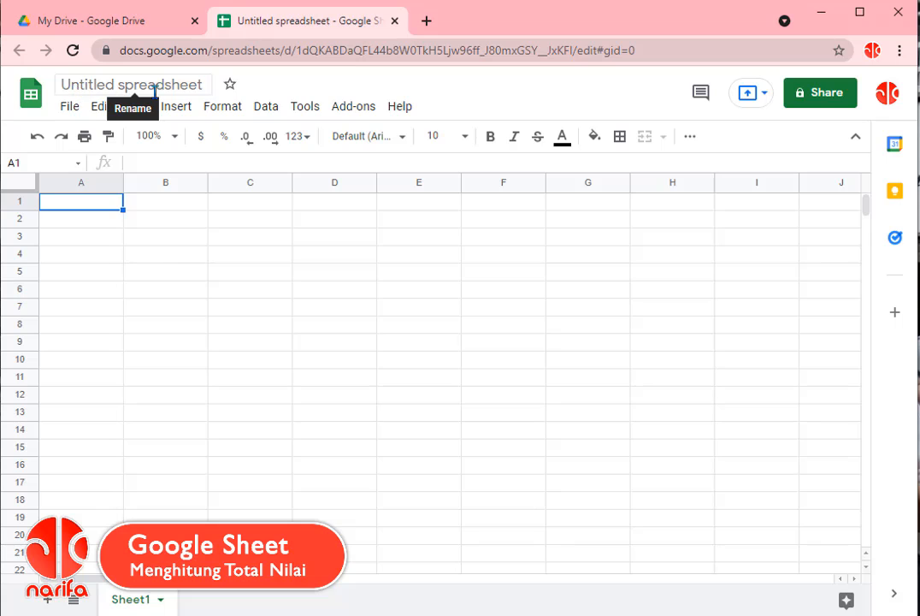
- Rename the untitled spreadsheet as Tabel Nilai
left_click(156, 87)
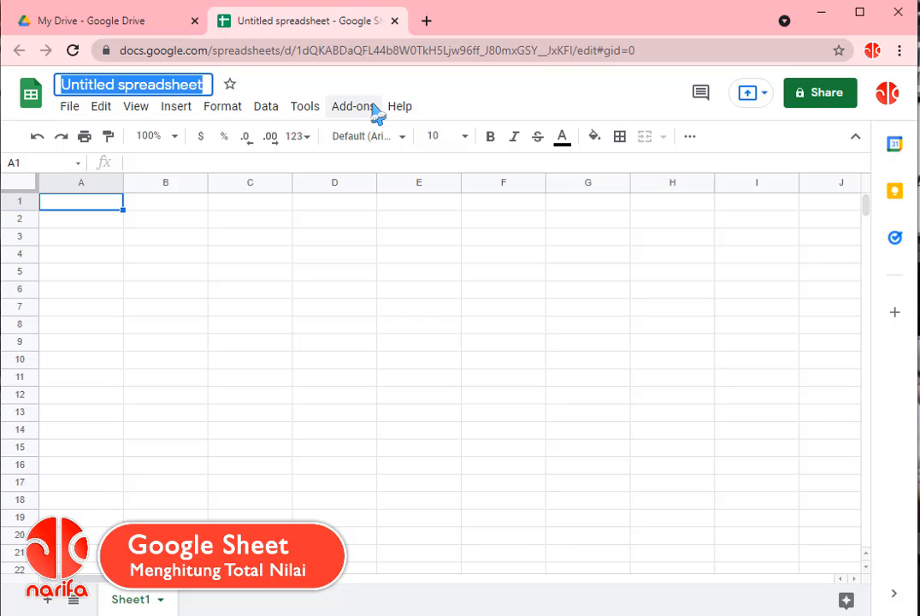
type("Tabel")
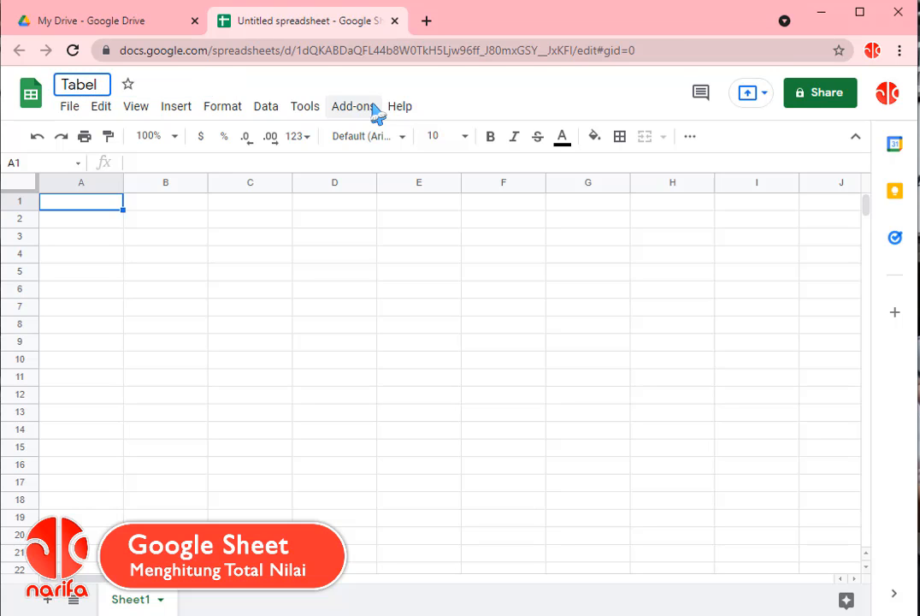
type(" Nilai")
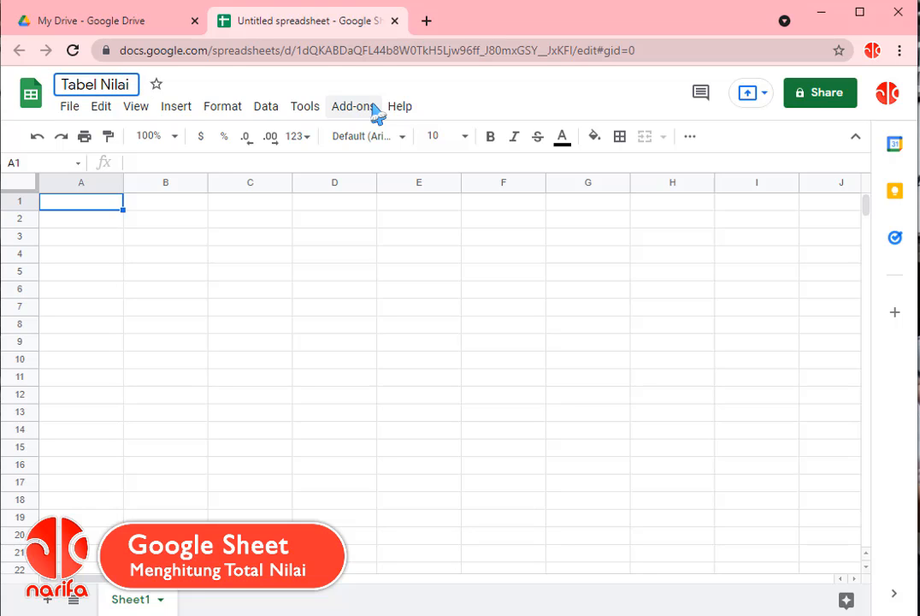
key("Return")
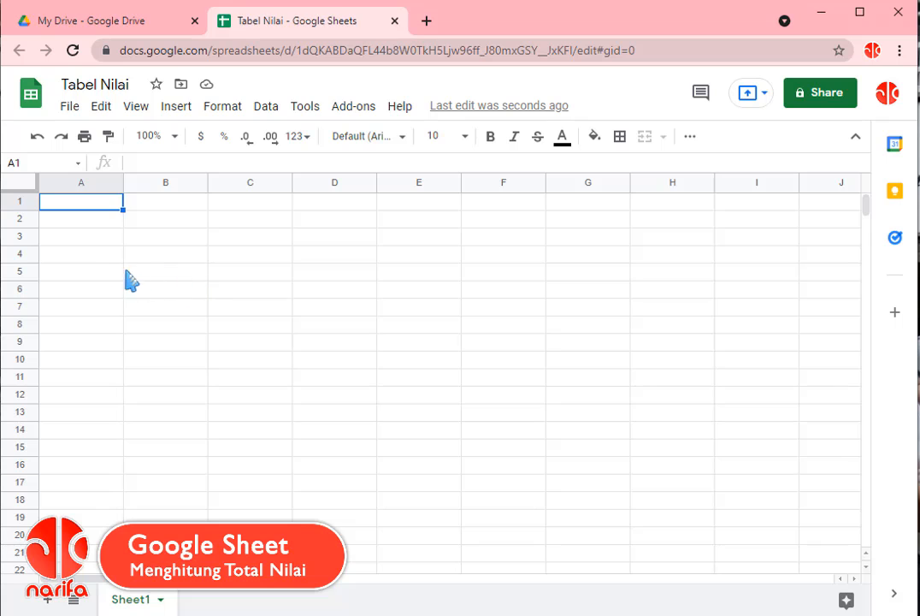
- Examine the sheet's columns and rows by highlighting columns A to E and rows 1 to 4 one at a time
left_click(75, 183)
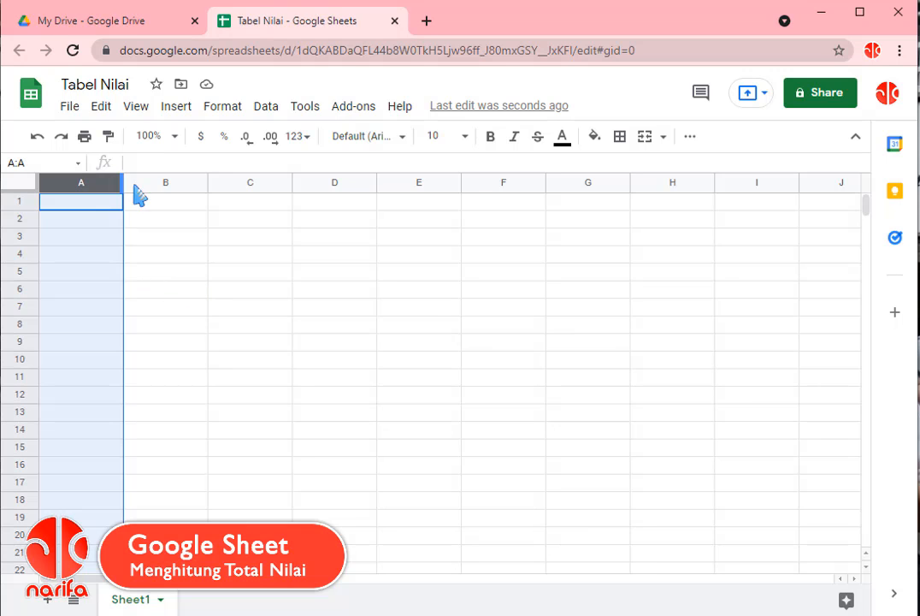
left_click(177, 184)
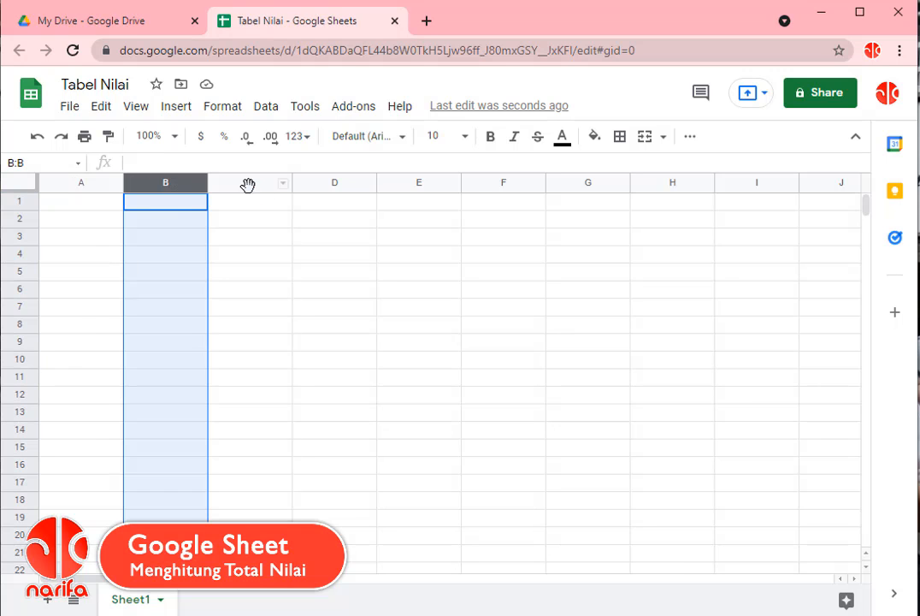
left_click(248, 184)
left_click(351, 182)
left_click(414, 182)
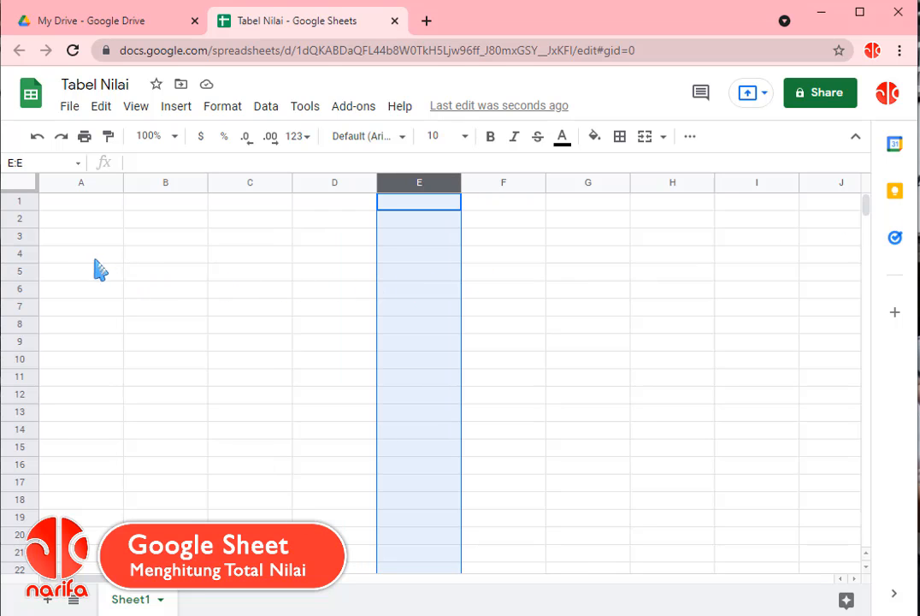
left_click(22, 200)
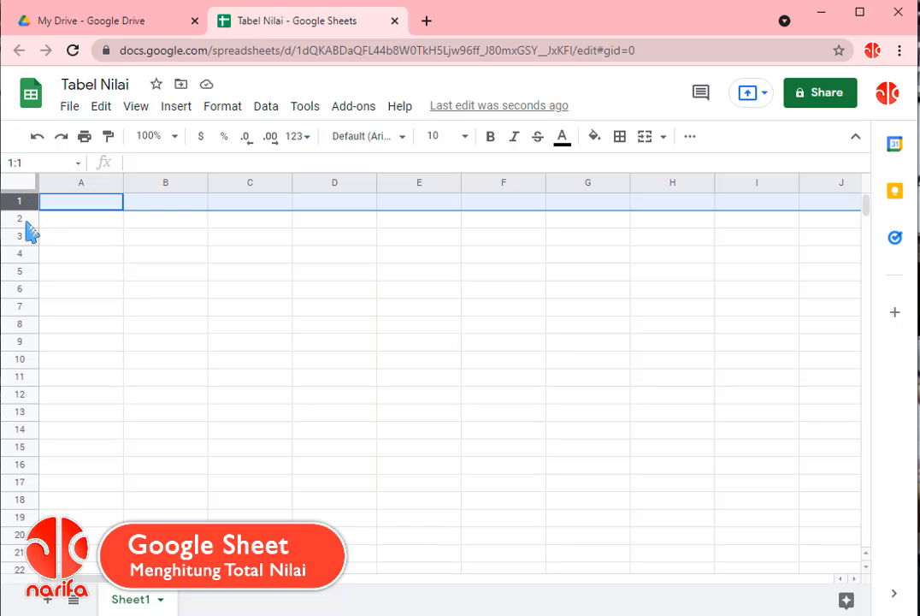
left_click(22, 218)
left_click(21, 236)
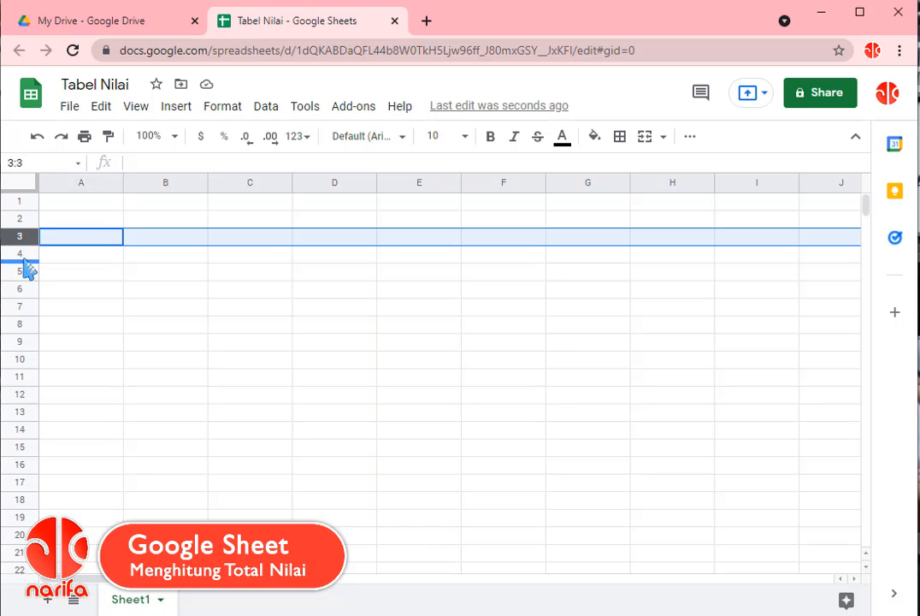
left_click(21, 253)
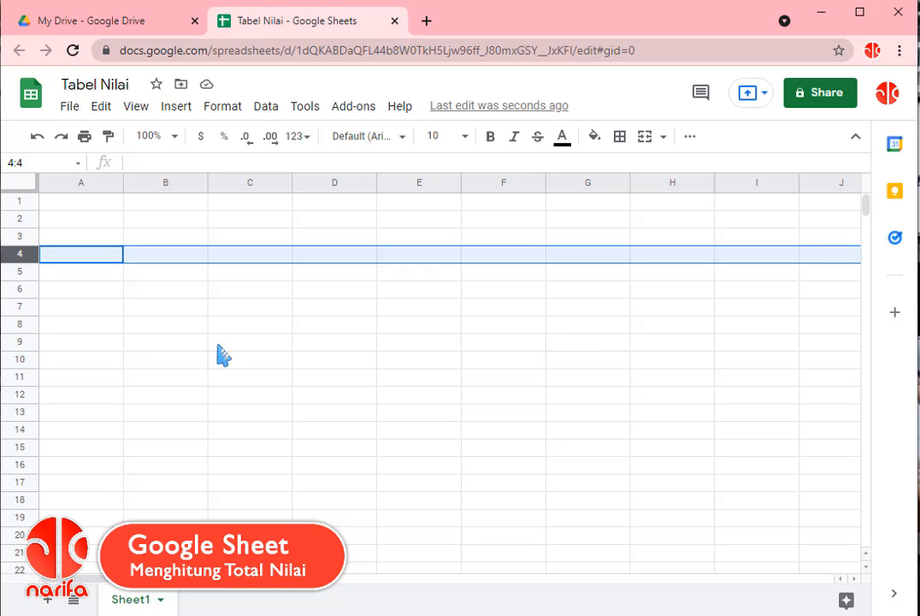
- Examine how cells are addressed by column and row, using cells such as C5, C6, D6 and B4
left_click(282, 290)
left_click(325, 293)
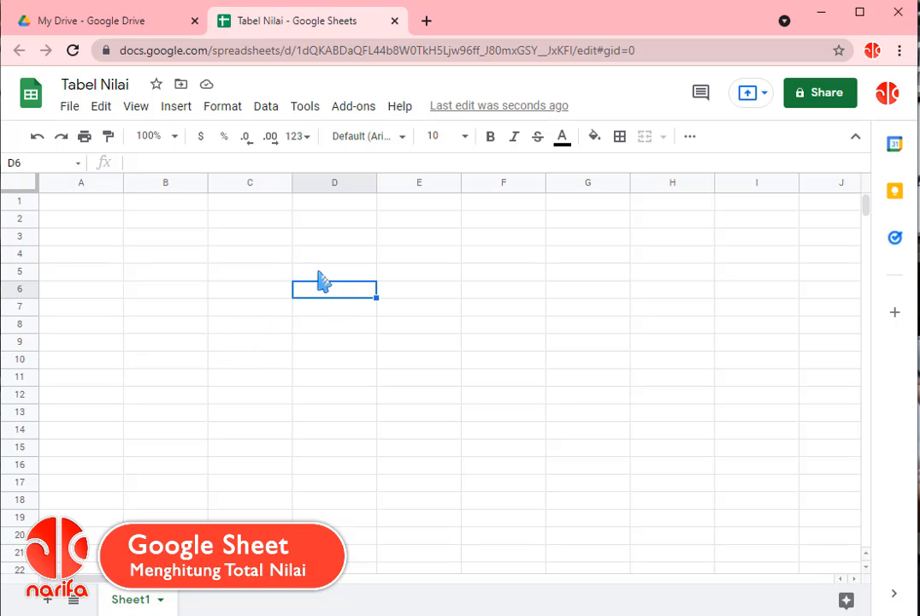
left_click(306, 275)
left_click(260, 276)
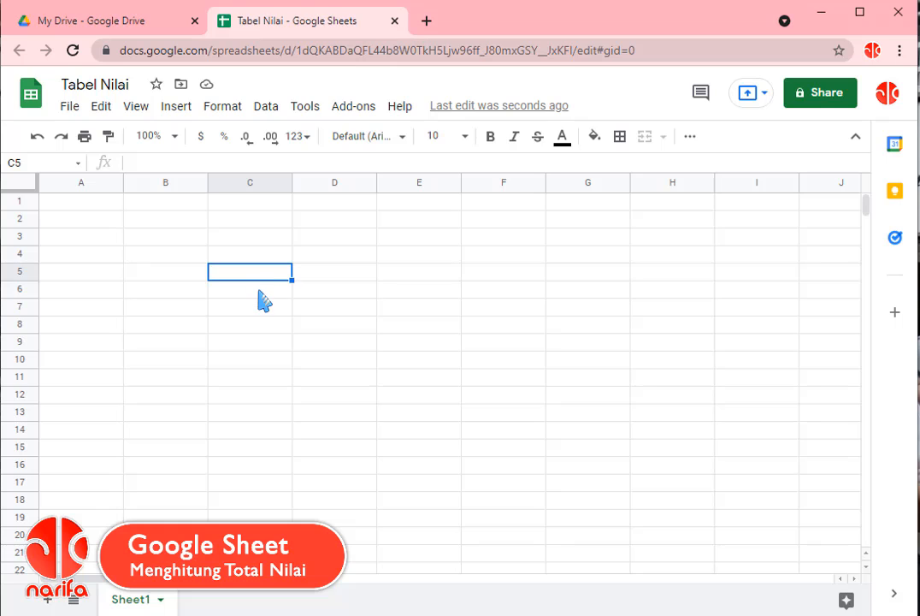
left_click(260, 291)
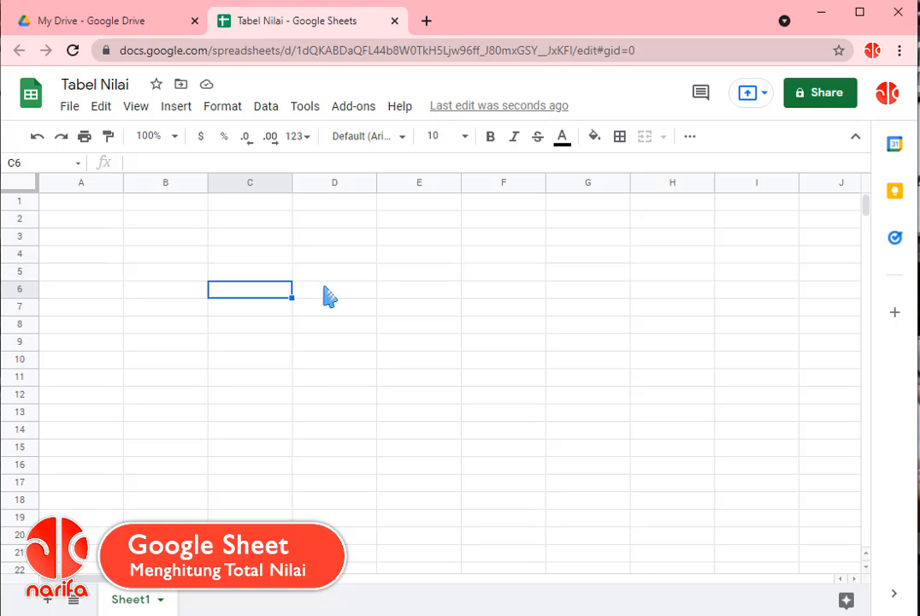
left_click(253, 195)
left_click(24, 290)
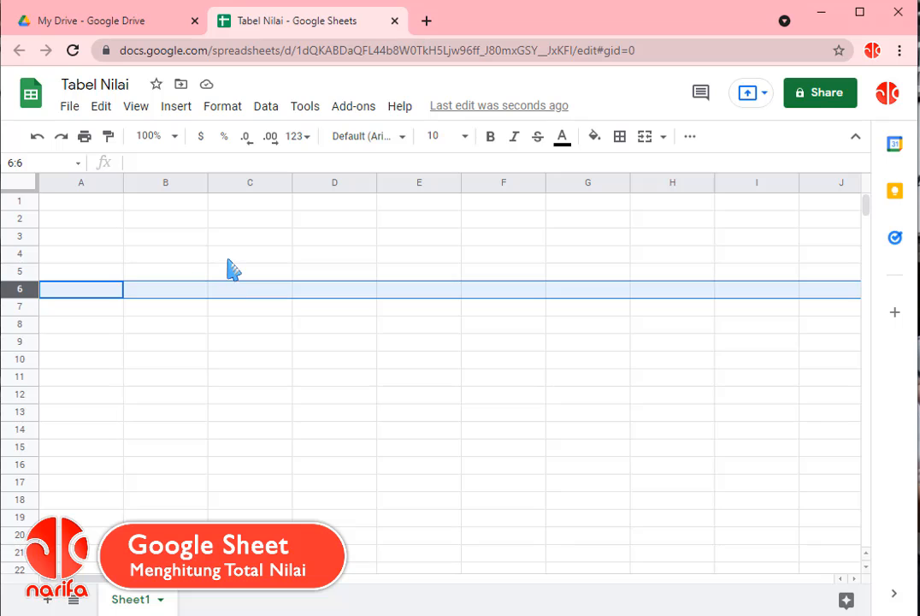
left_click(172, 257)
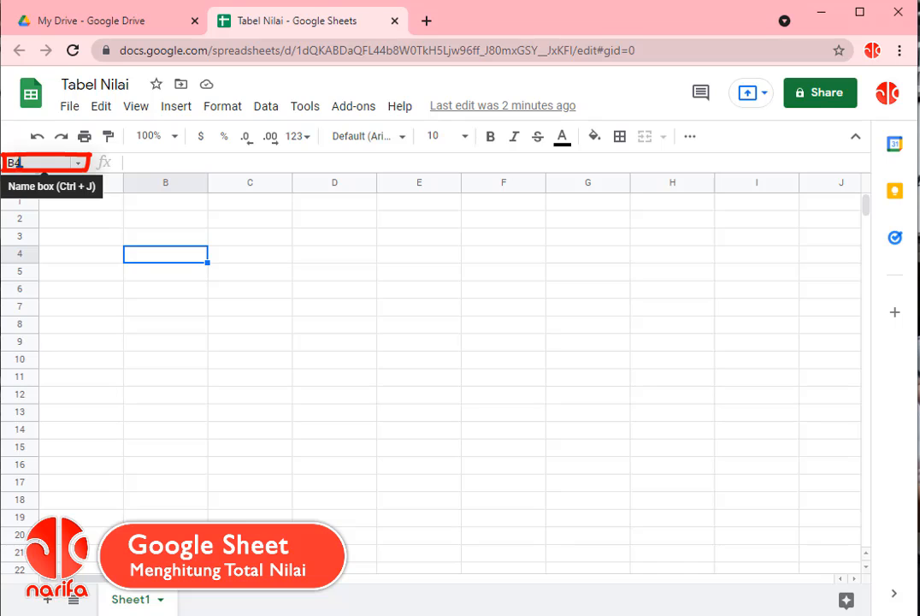
left_click(255, 296)
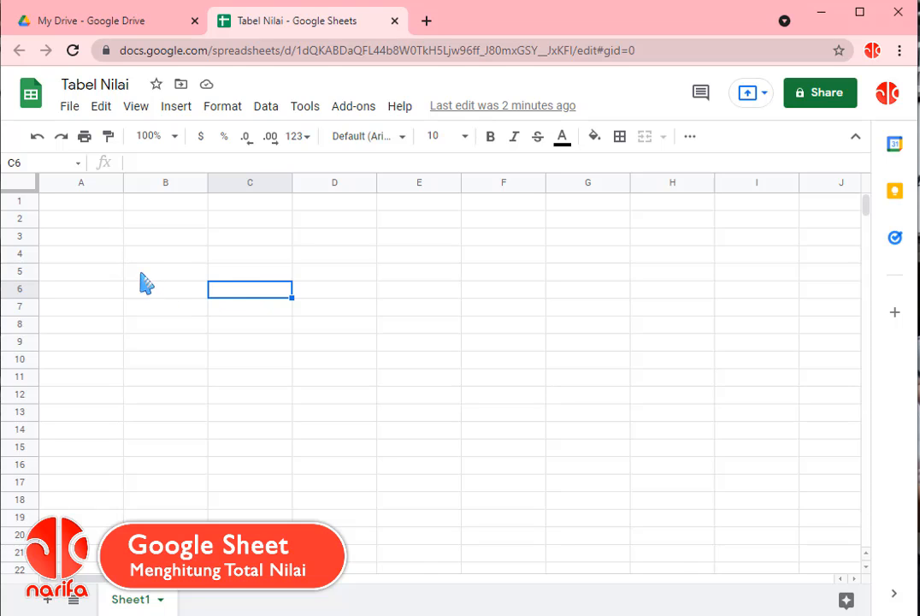
- Enter the title SMA Negeri 1 Palembang in cell A1 and the subtitle Daftar Nilai in A2
left_click(81, 202)
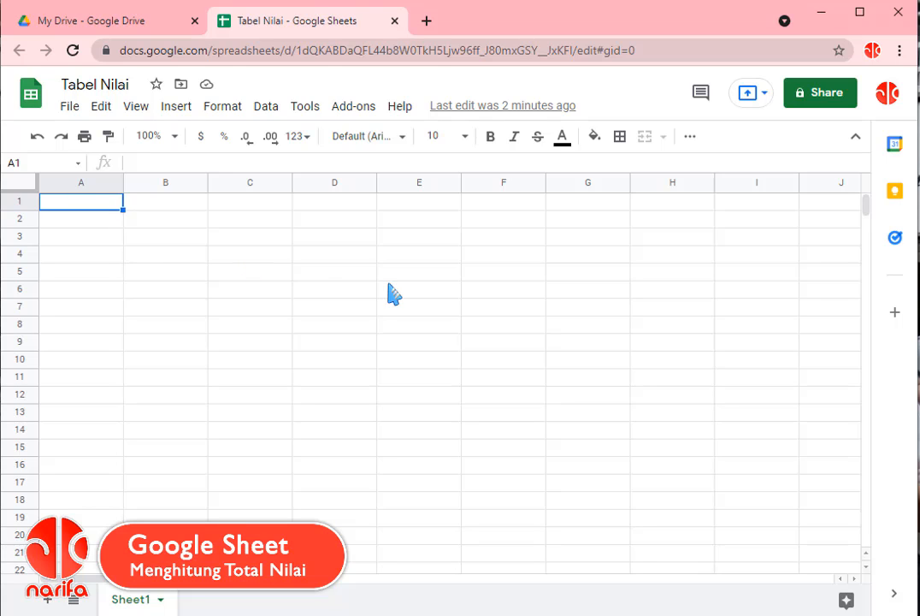
type("SMA")
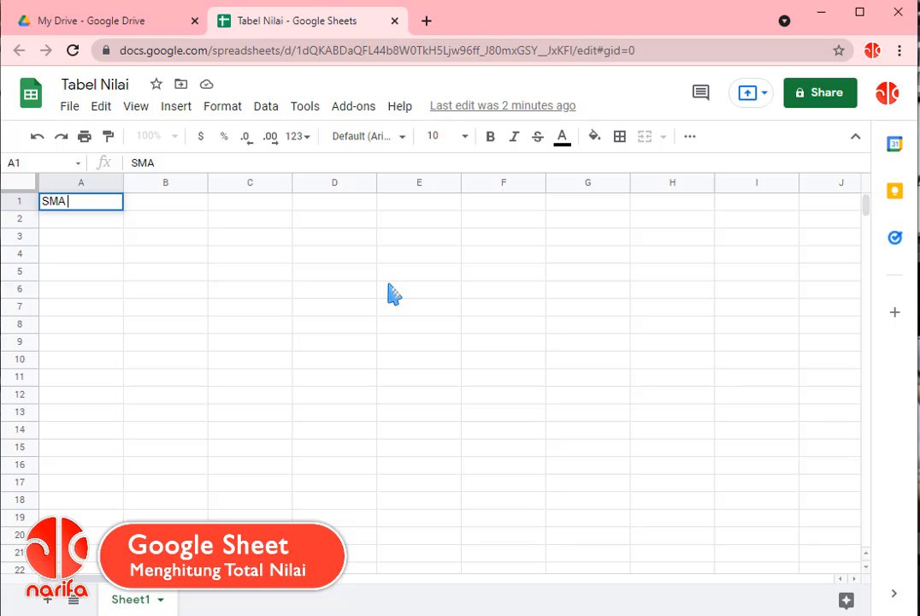
type(" Negeri")
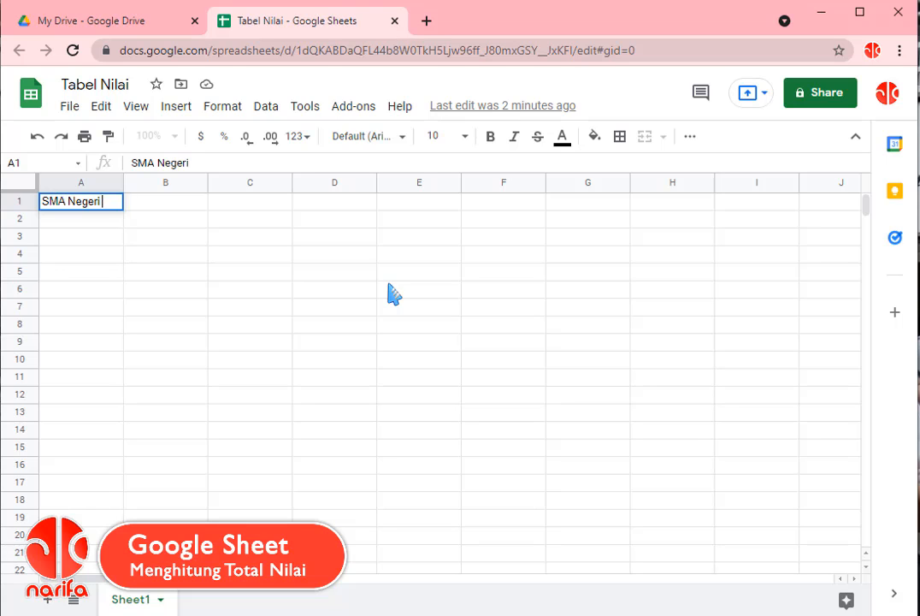
type(" 1 Palembang")
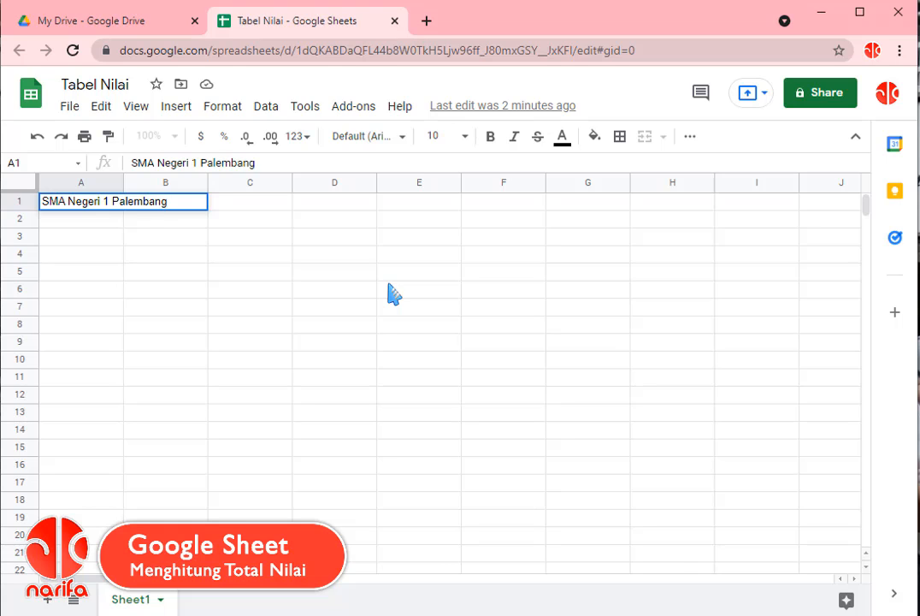
key("Return")
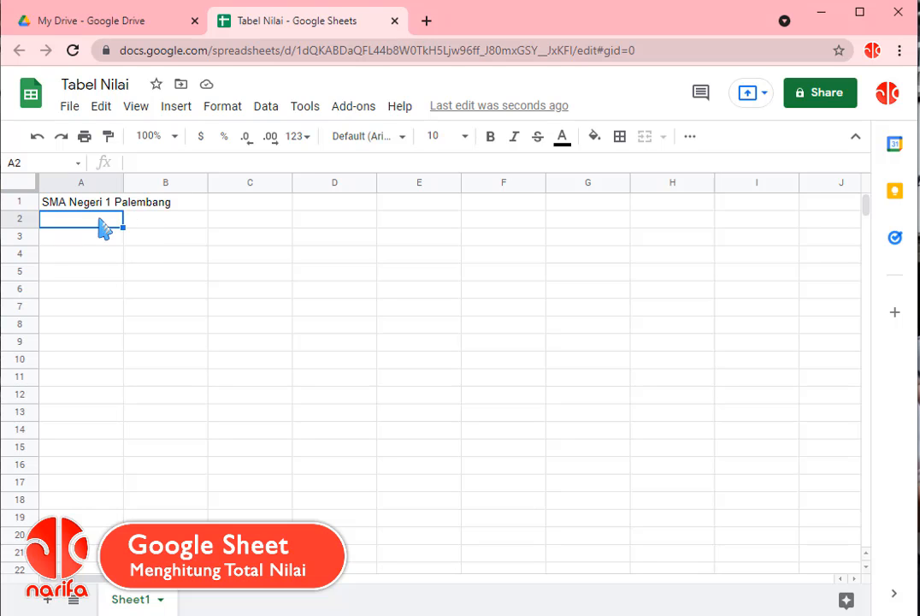
type("Daftar N")
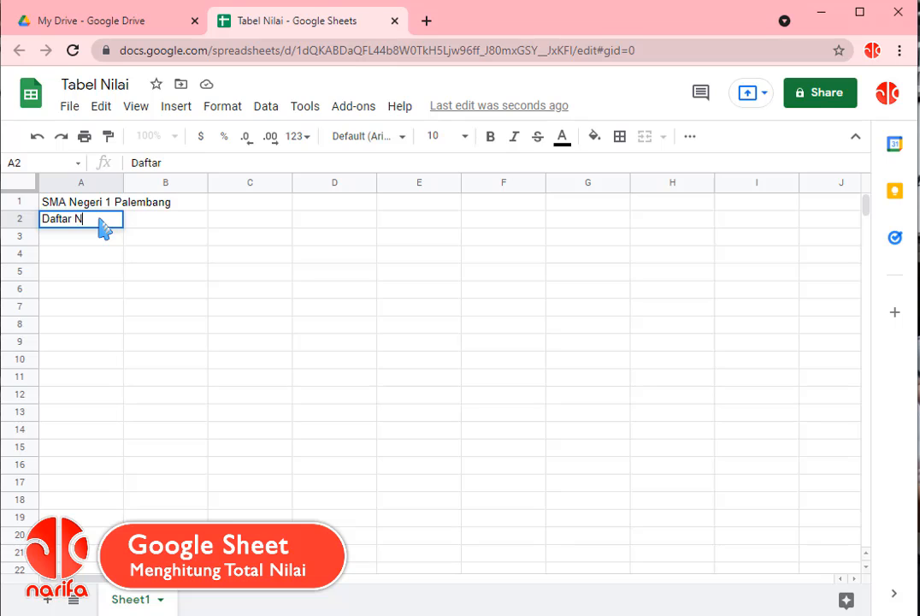
type("ilai")
key("Return")
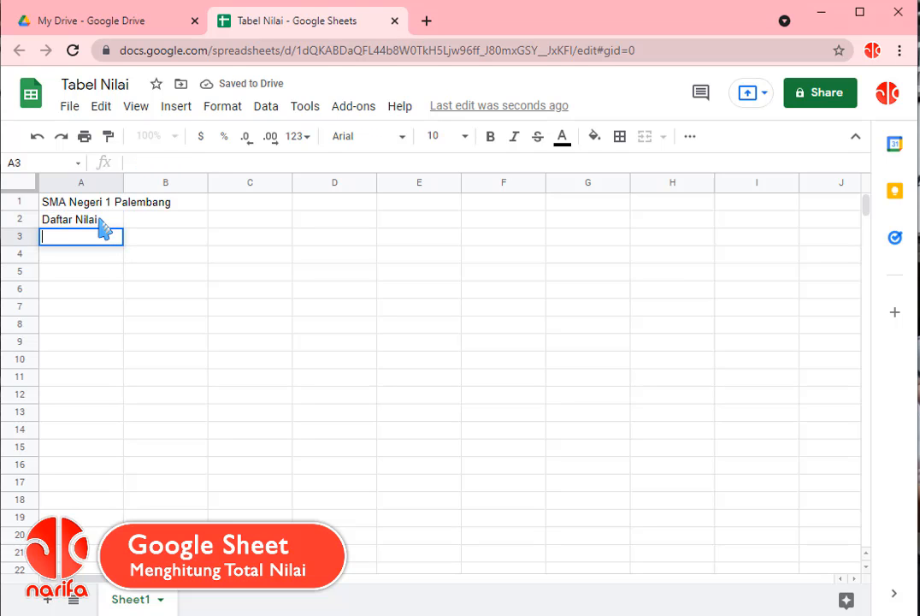
- Enter the column headers NO, NAMA SISWA, MTK, IPA and IPS in cells A4 to E4
key("Return")
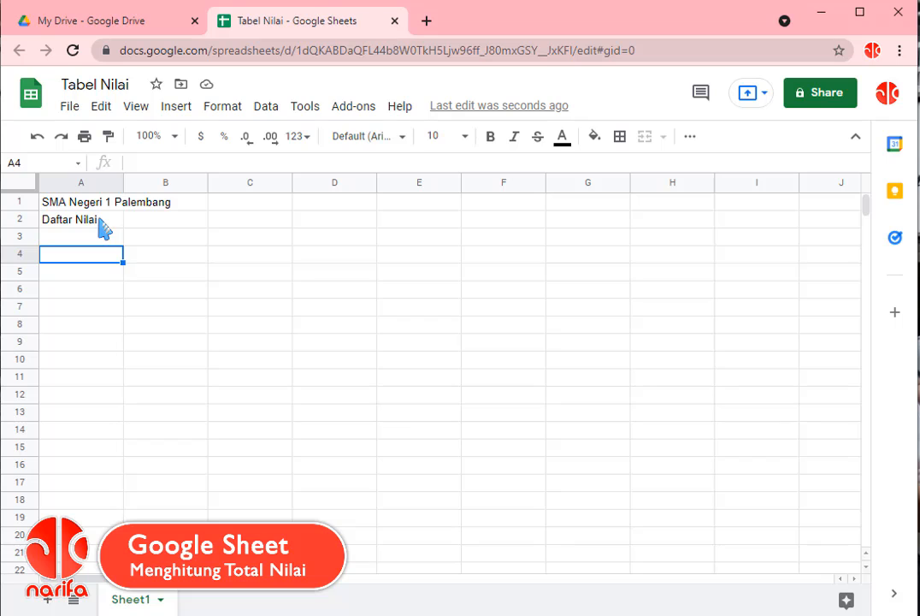
type("NO")
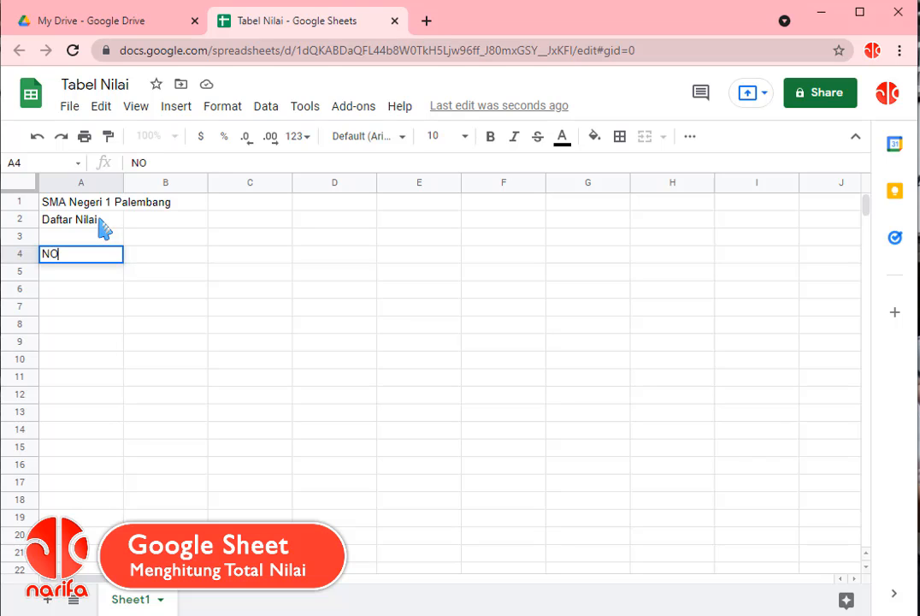
key("Tab")
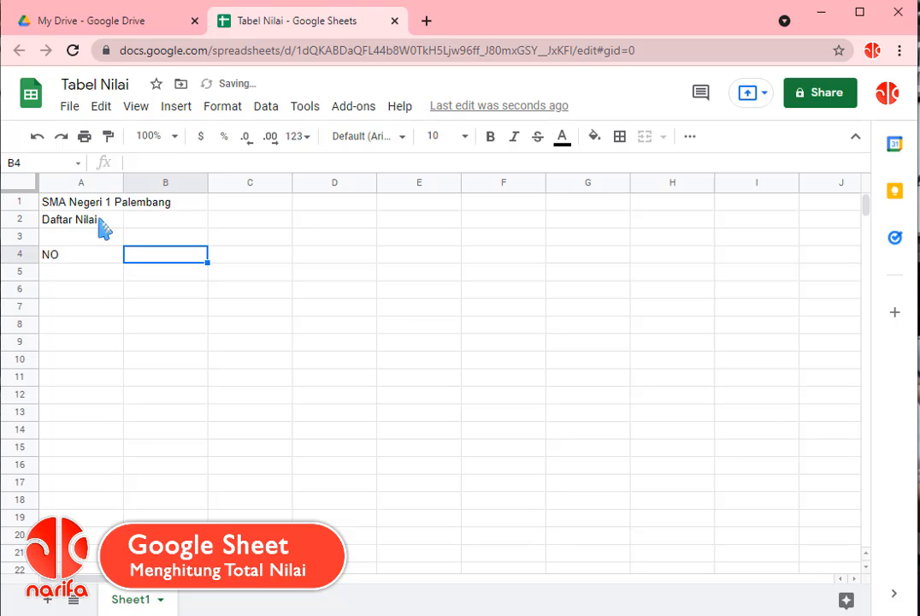
type("NAMA SISW")
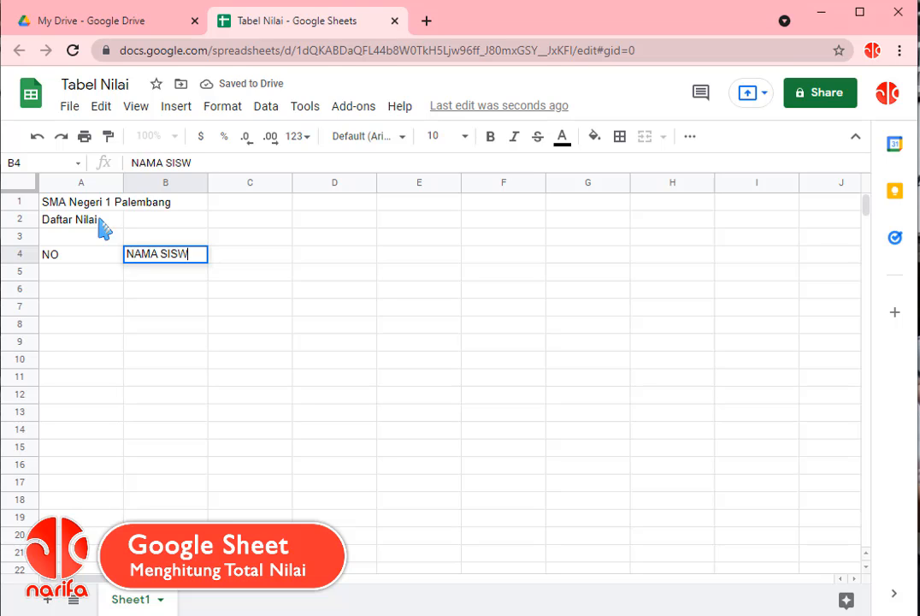
type("A")
key("Tab")
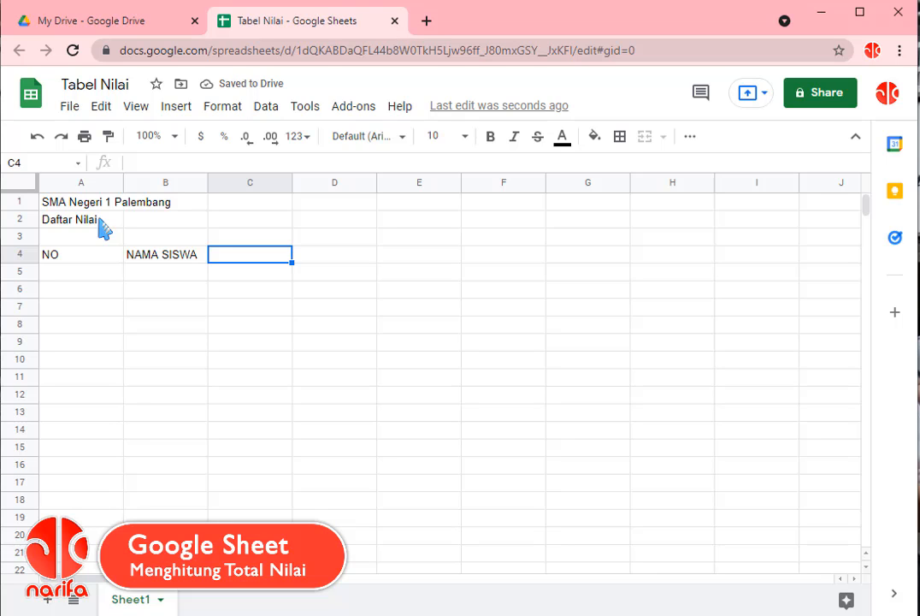
type("MTK")
key("Tab")
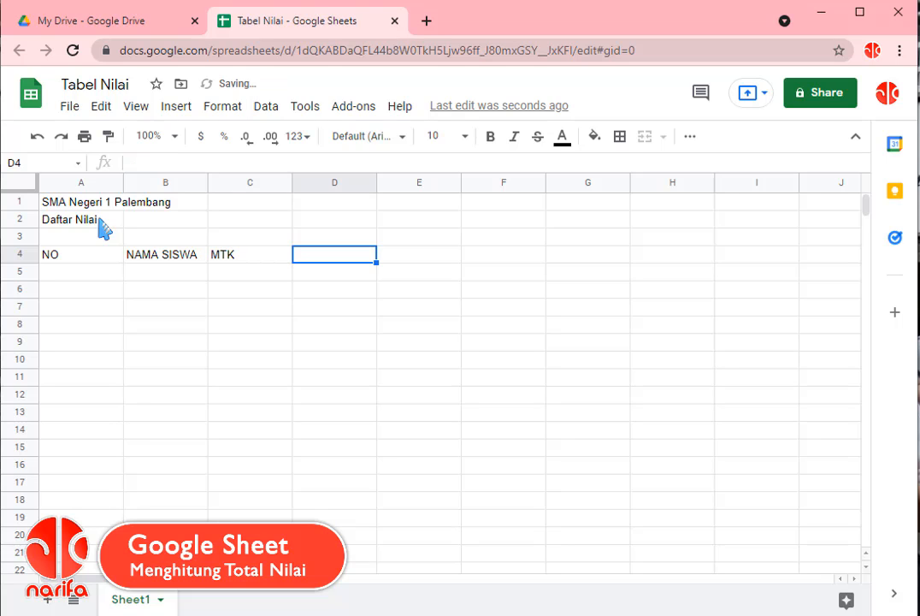
type("IPA")
key("Tab")
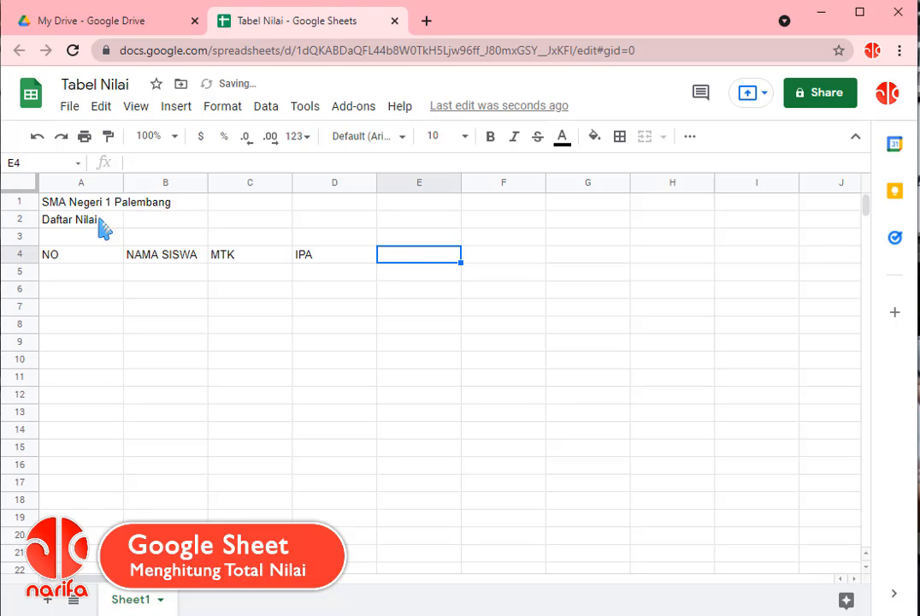
type("IPS")
key("Tab")
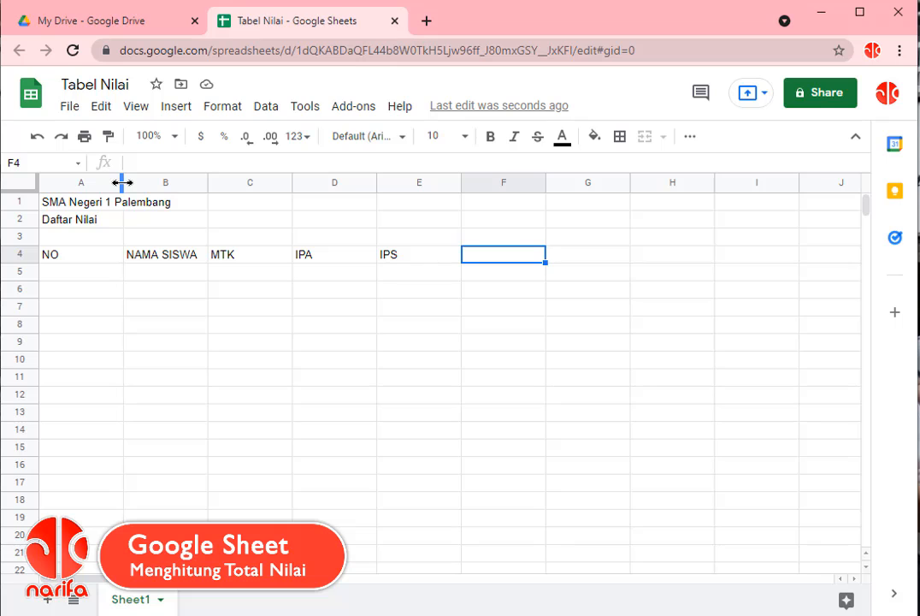
- Narrow columns A, C, D and E to roughly half their width to suit their short headers
left_click_drag(123, 182, 75, 183)
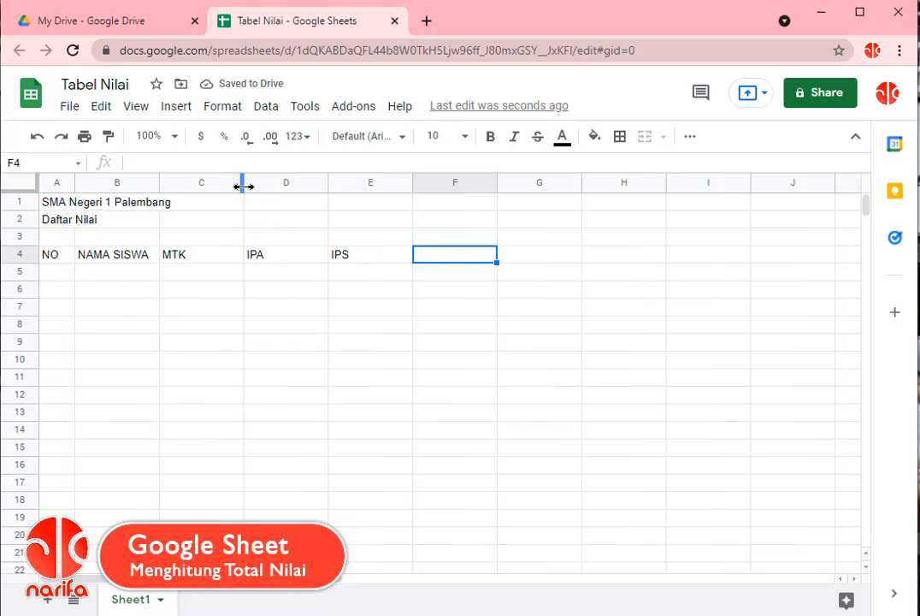
left_click_drag(243, 185, 201, 184)
left_click_drag(288, 184, 243, 183)
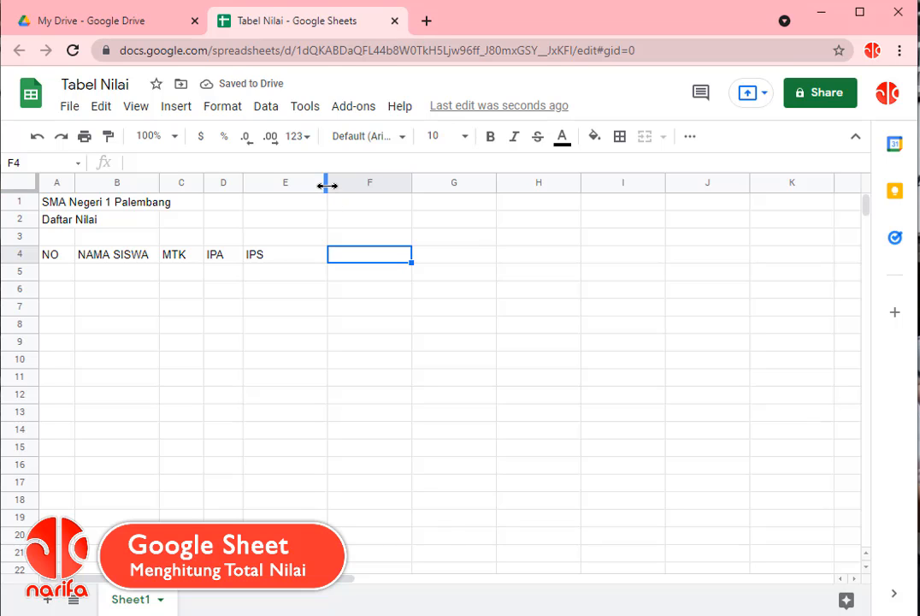
left_click_drag(327, 185, 285, 188)
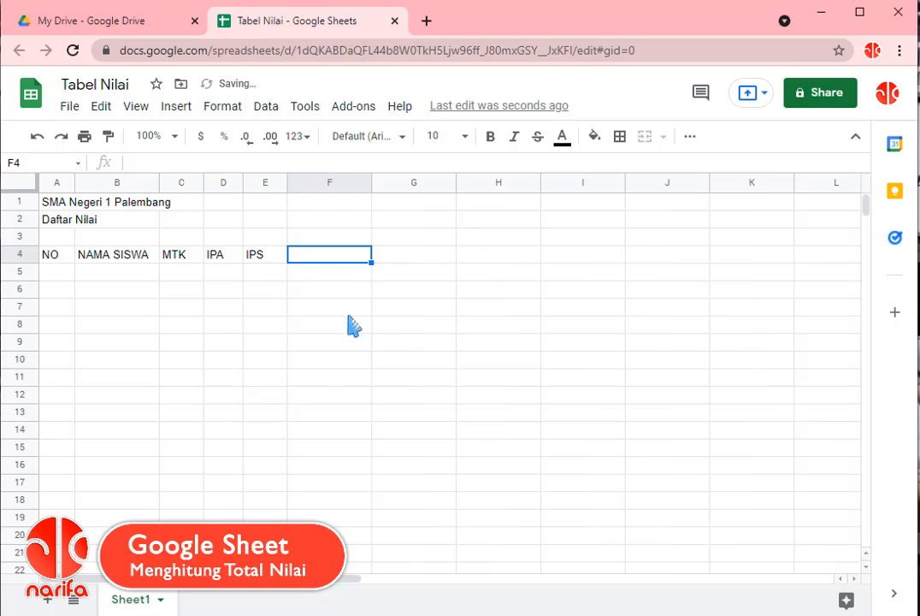
left_click(338, 327)
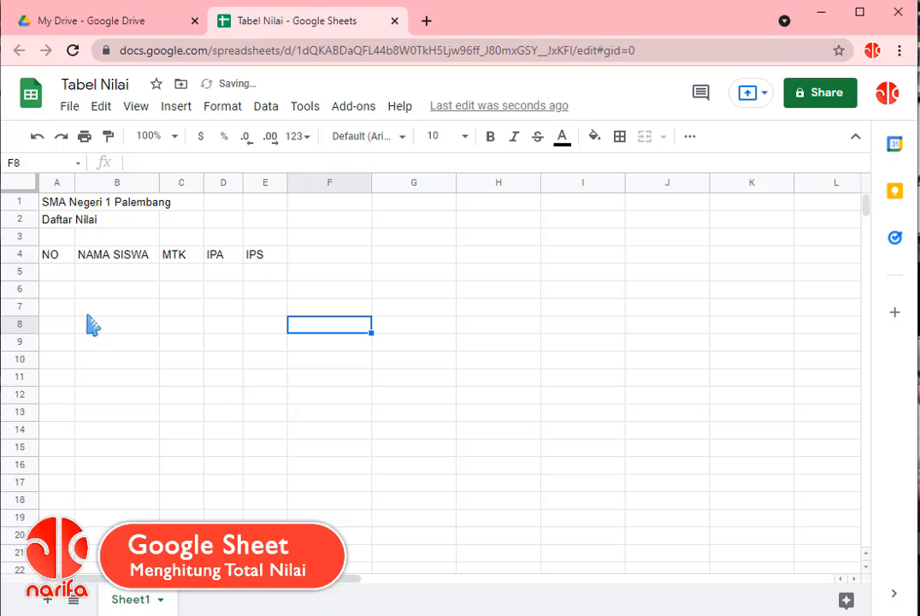
- Number the student rows from 1 to 10 in cells A5 to A14 by entering 1 and autofilling downward
left_click(60, 272)
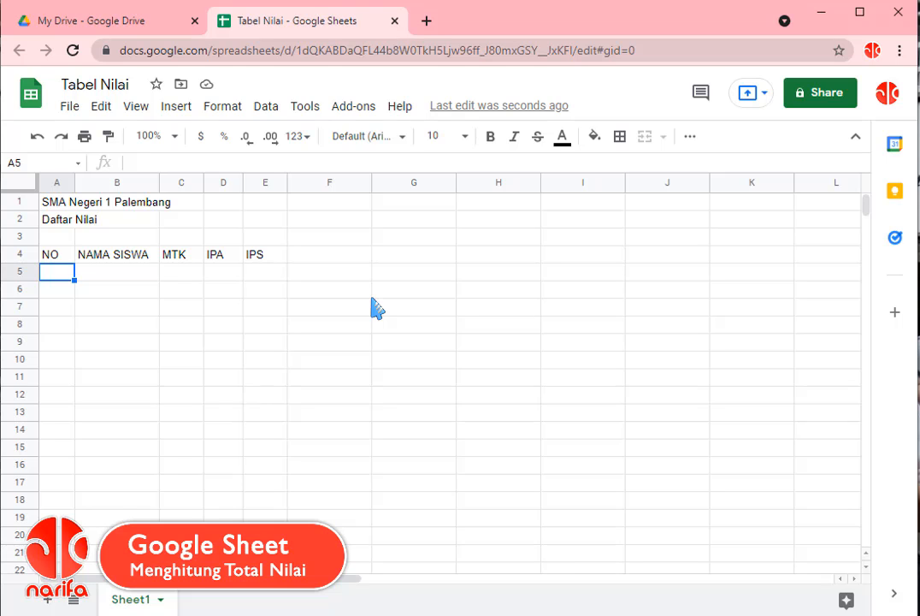
type("1")
key("Return")
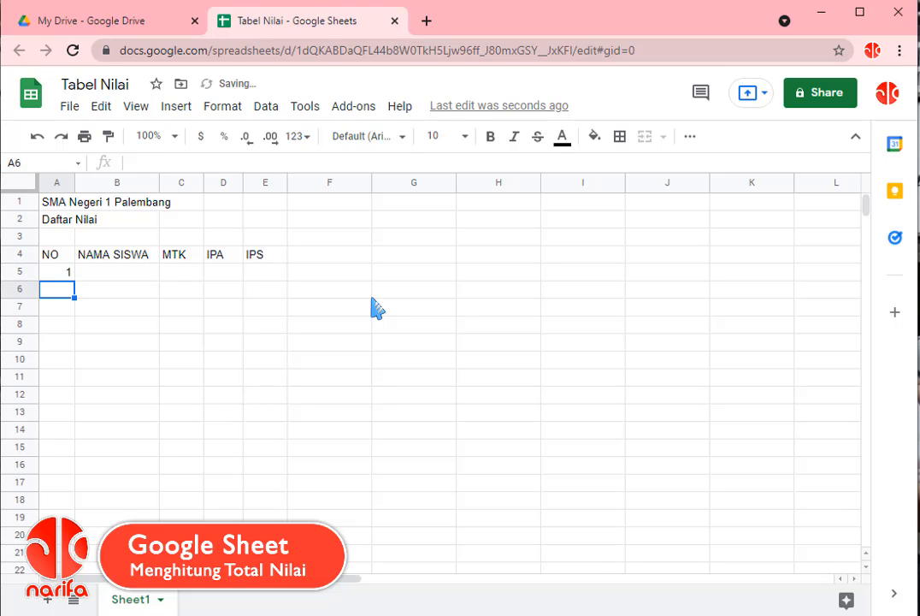
left_click(67, 273)
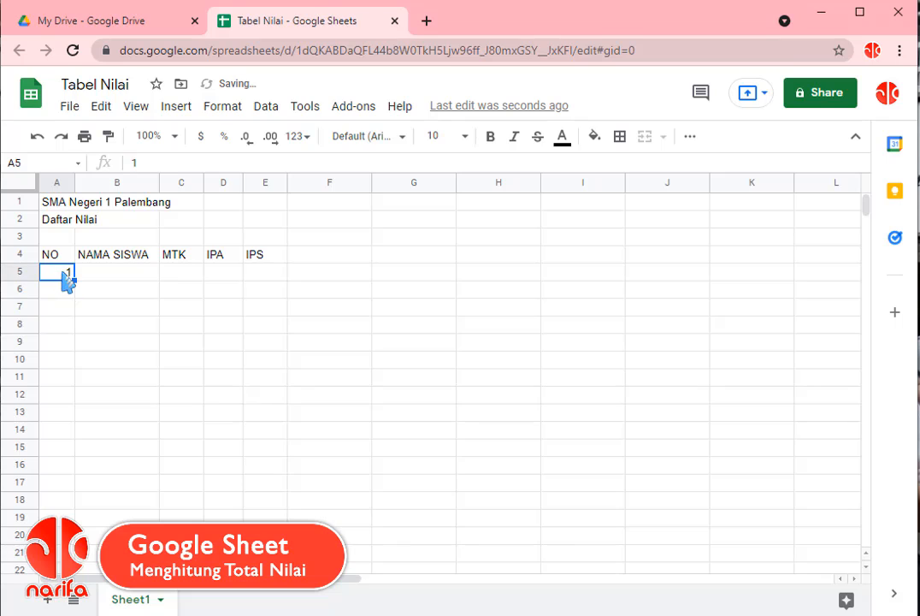
left_click_drag(76, 278, 88, 433)
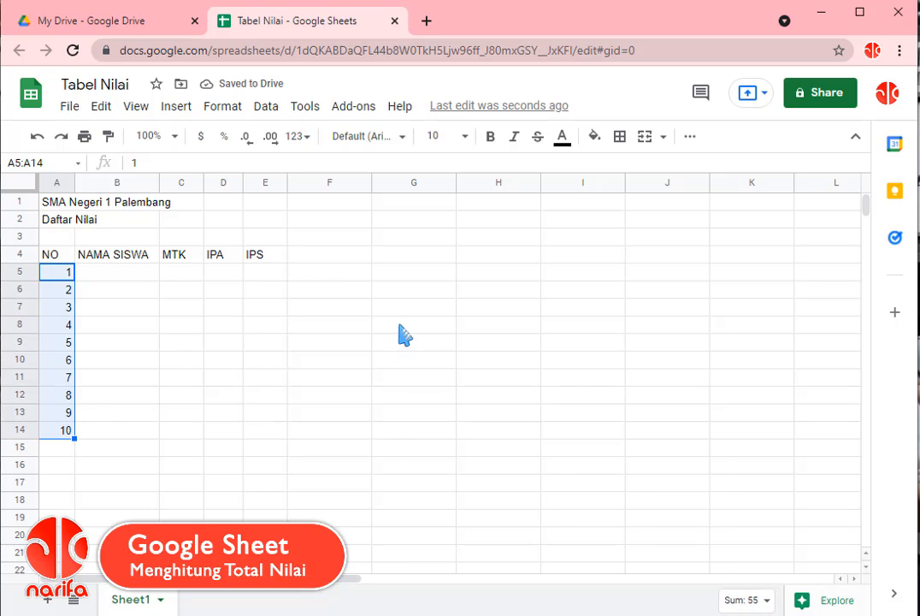
left_click(182, 360)
- Center the contents of the table range A4:F14 horizontally and apply borders to all its cells
left_click_drag(57, 255, 310, 436)
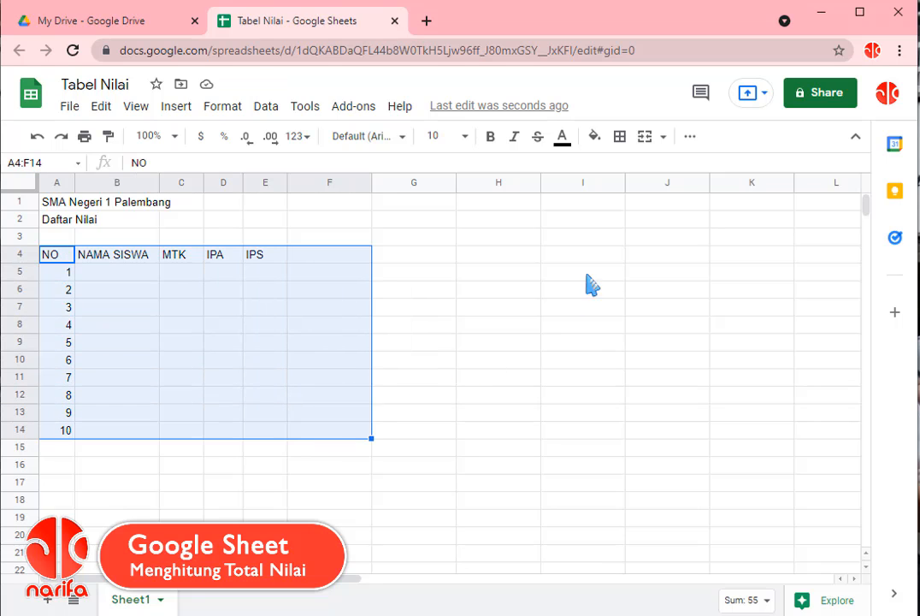
left_click(693, 139)
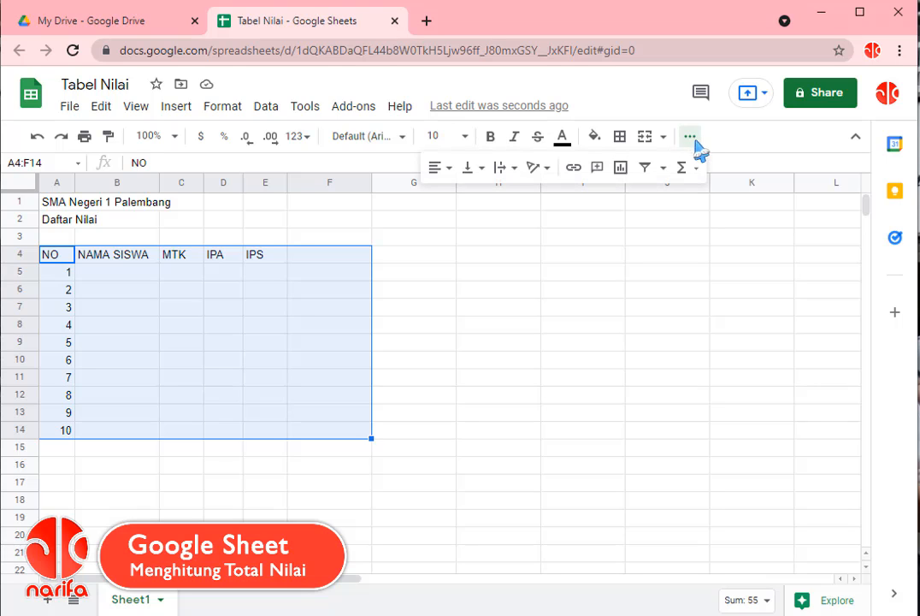
left_click(440, 168)
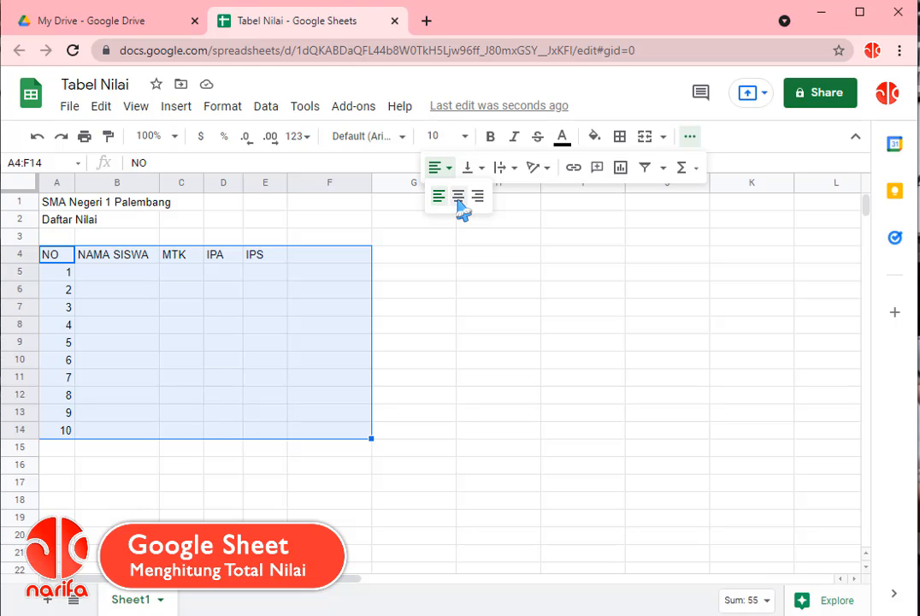
left_click(460, 202)
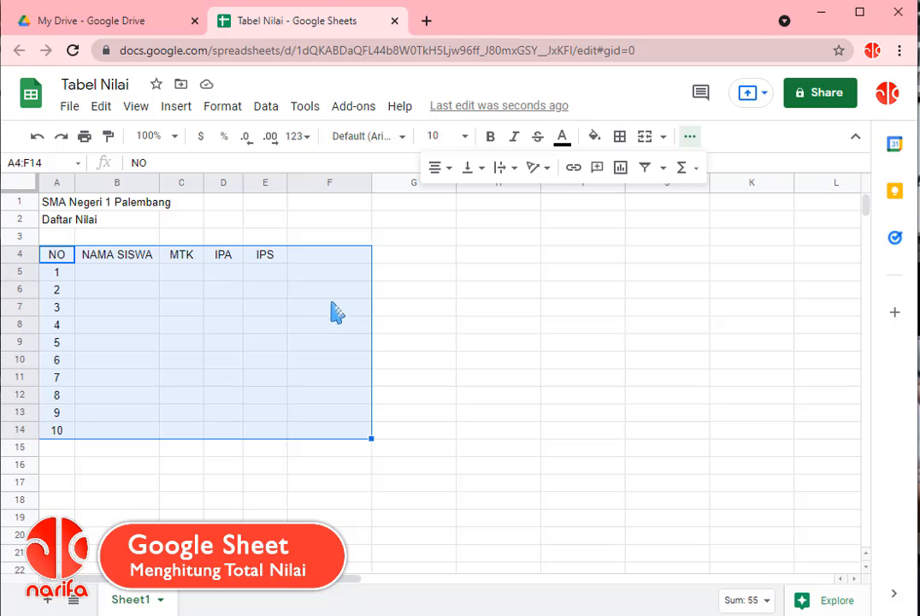
left_click(620, 137)
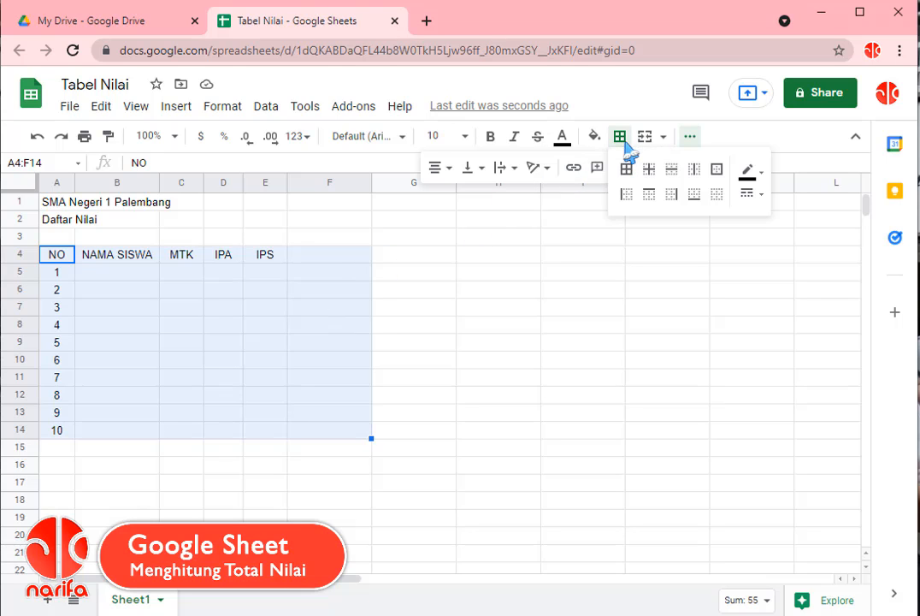
left_click(627, 170)
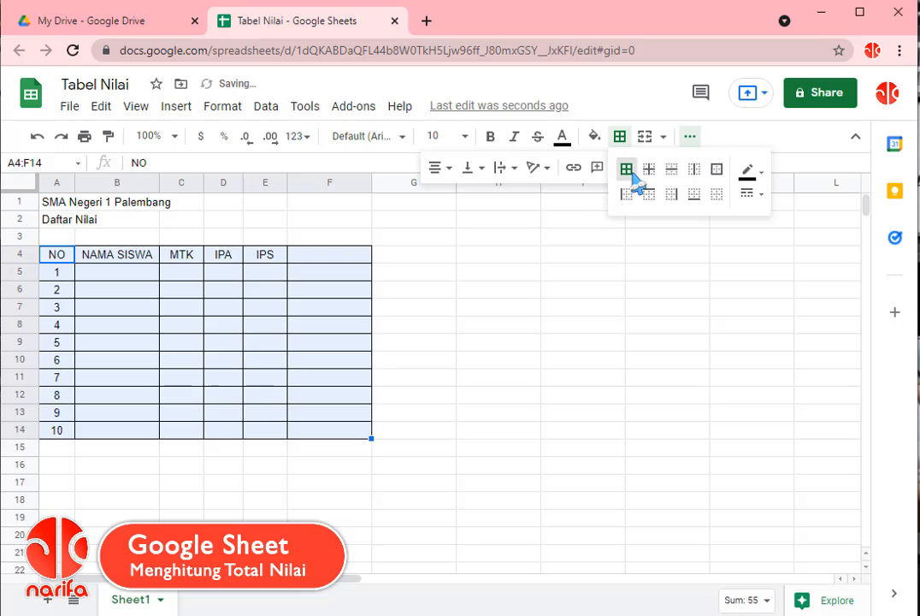
left_click(537, 364)
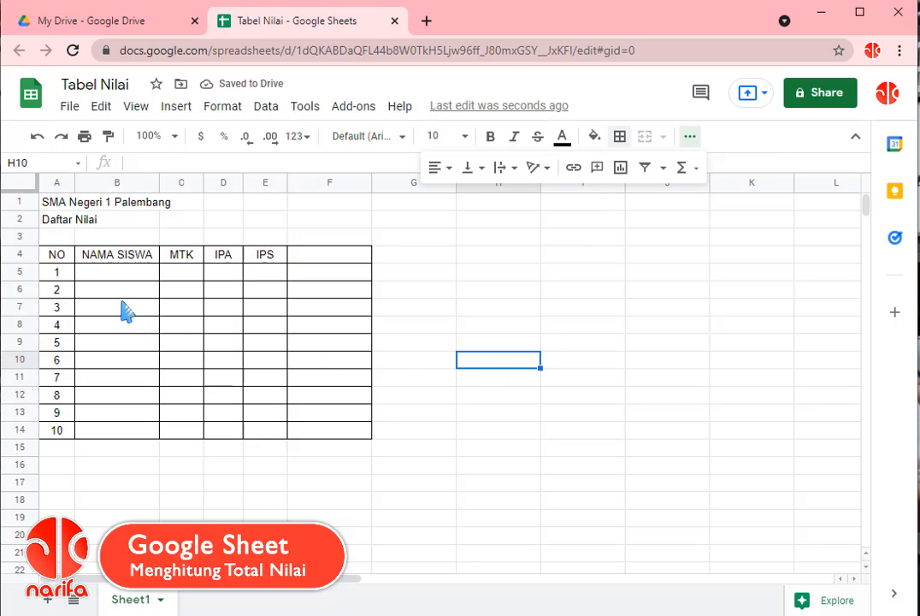
- Make the header row A4:F4 of the table bold
left_click_drag(57, 257, 321, 265)
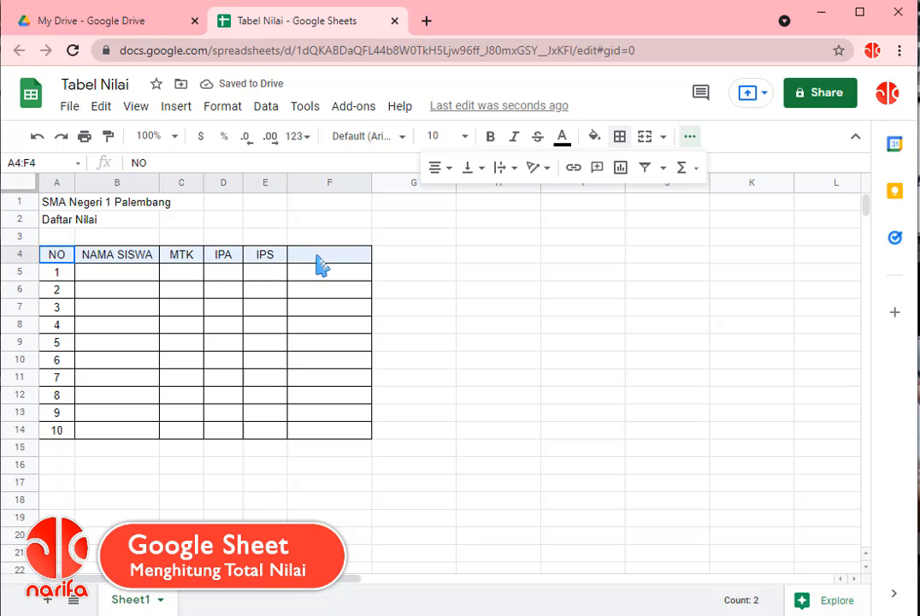
left_click(490, 136)
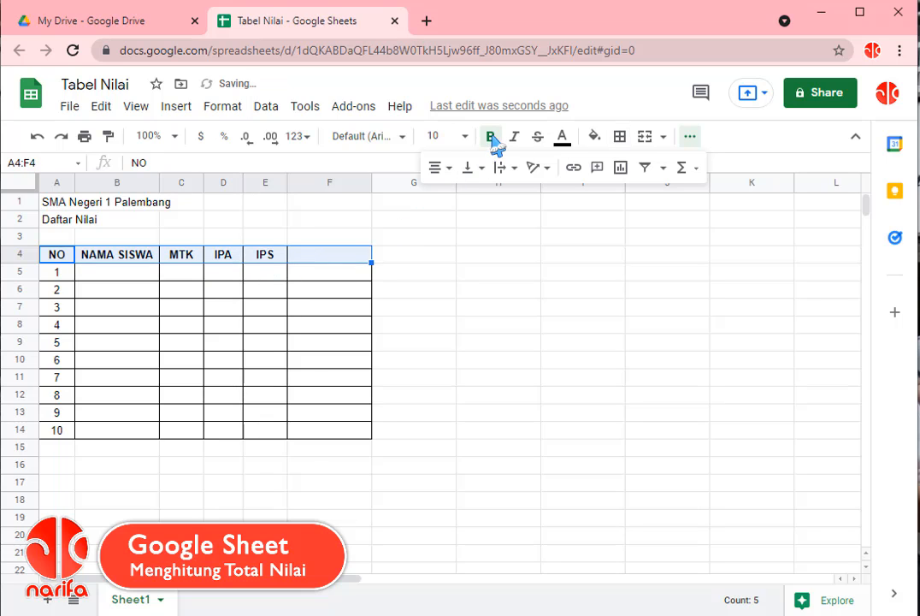
left_click(475, 415)
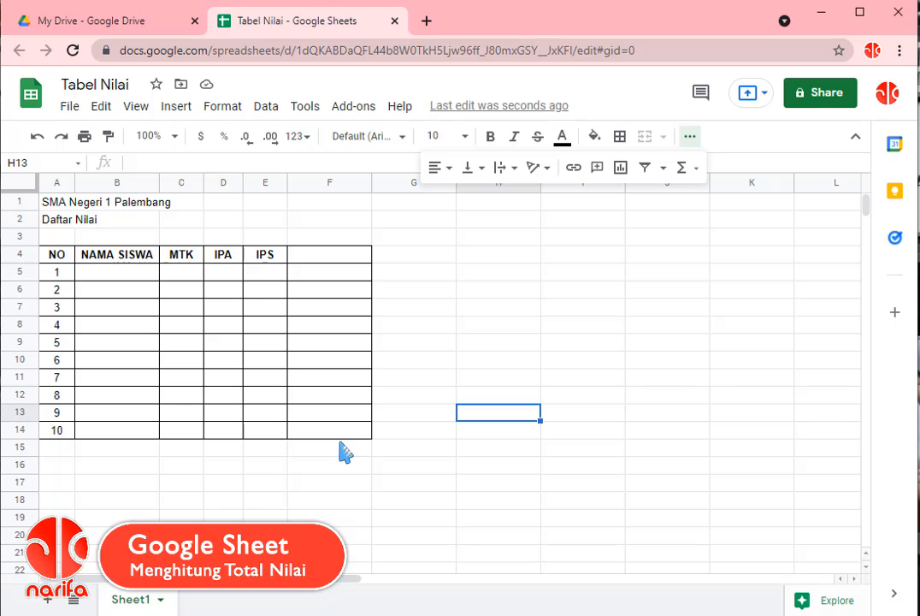
- Enter the names of students 1 to 5 in the NAMA SISWA column, cells B5 to B9
left_click(112, 273)
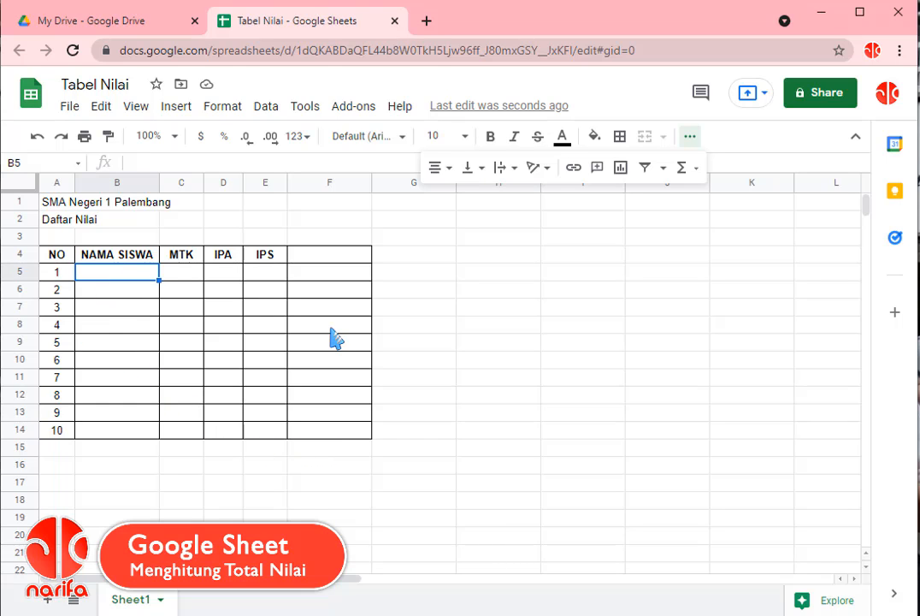
type("Ani")
key("Return")
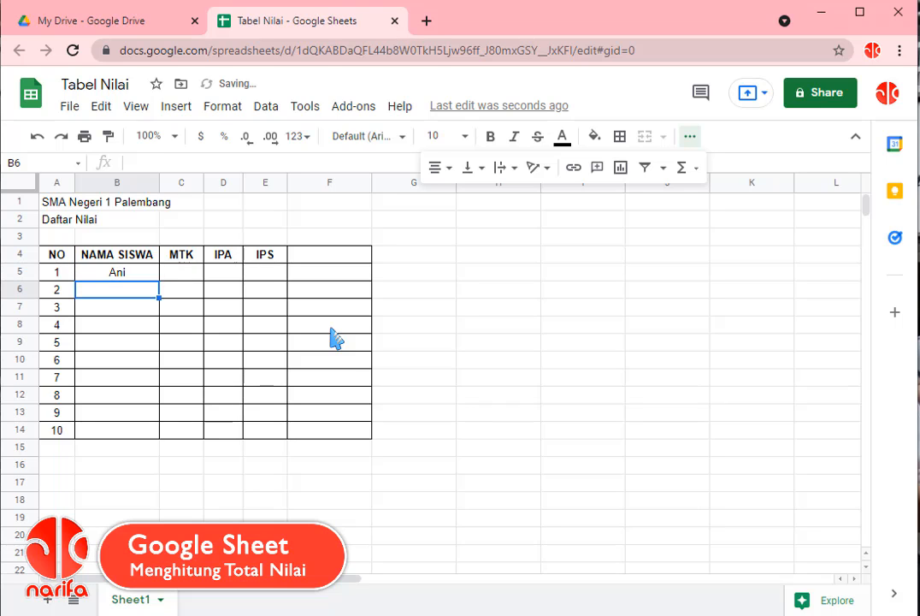
type("Budi")
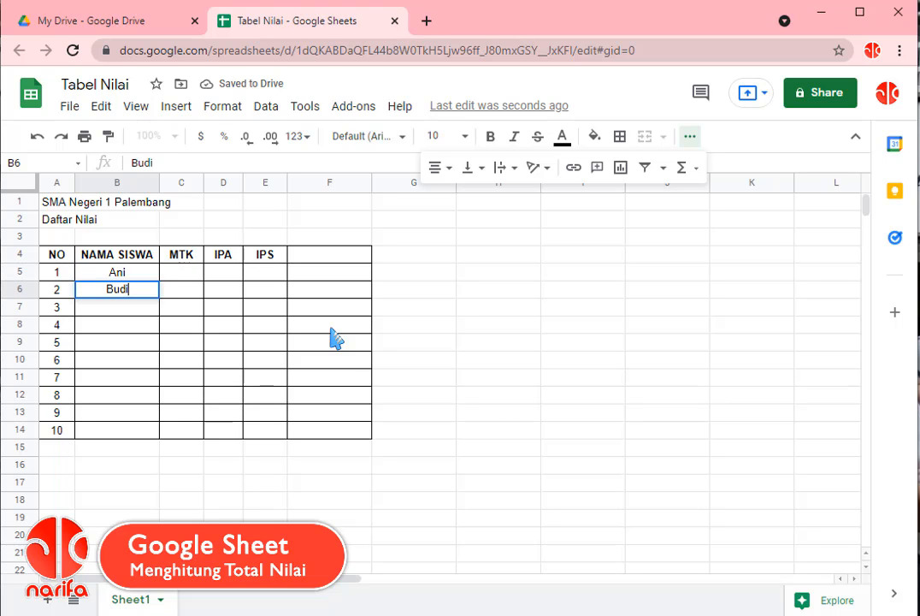
key("Return")
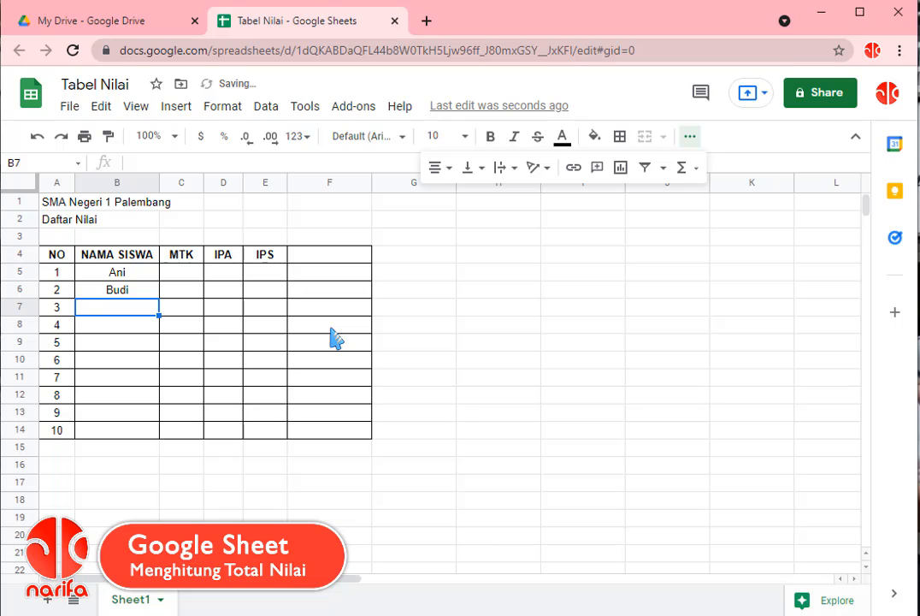
type("Chandra")
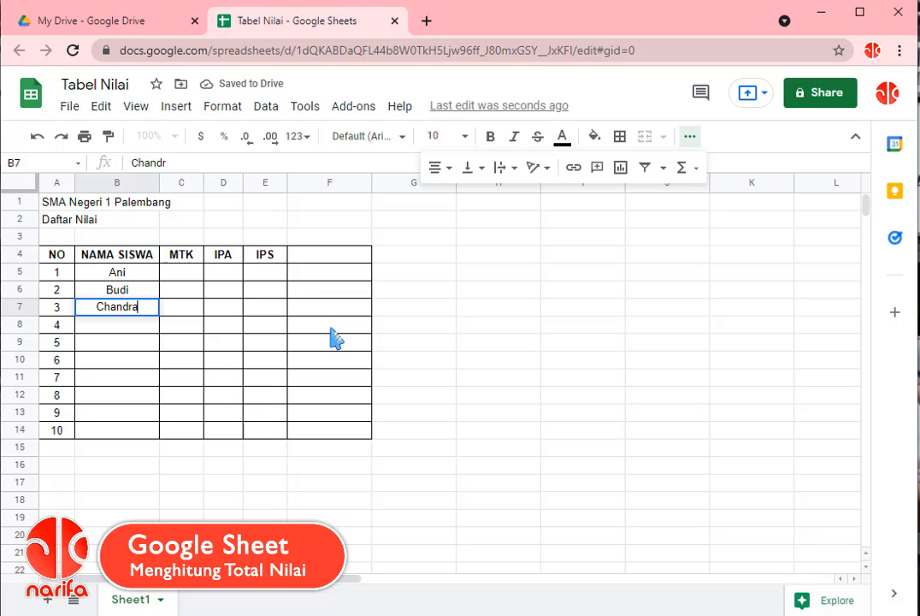
key("Return")
type("Dedi")
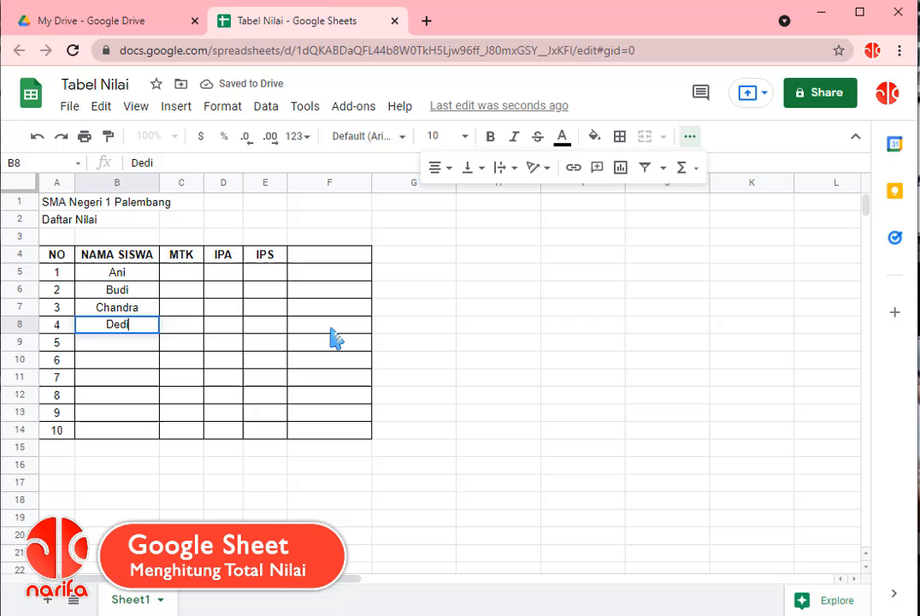
key("Return")
type("Enih")
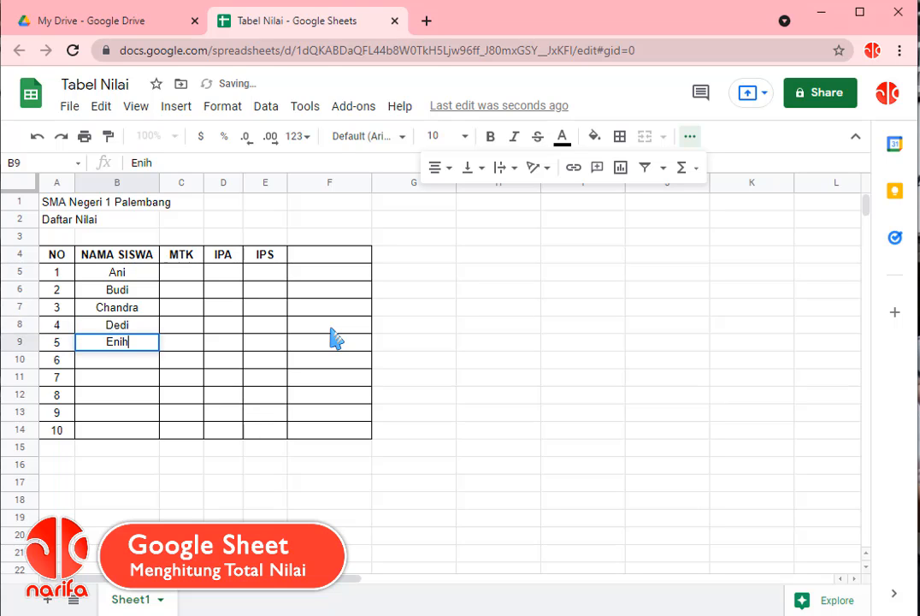
key("Return")
- Fill in the names of students 6 to 10 in the NAMA SISWA column, cells B10 to B14
type("Farhan")
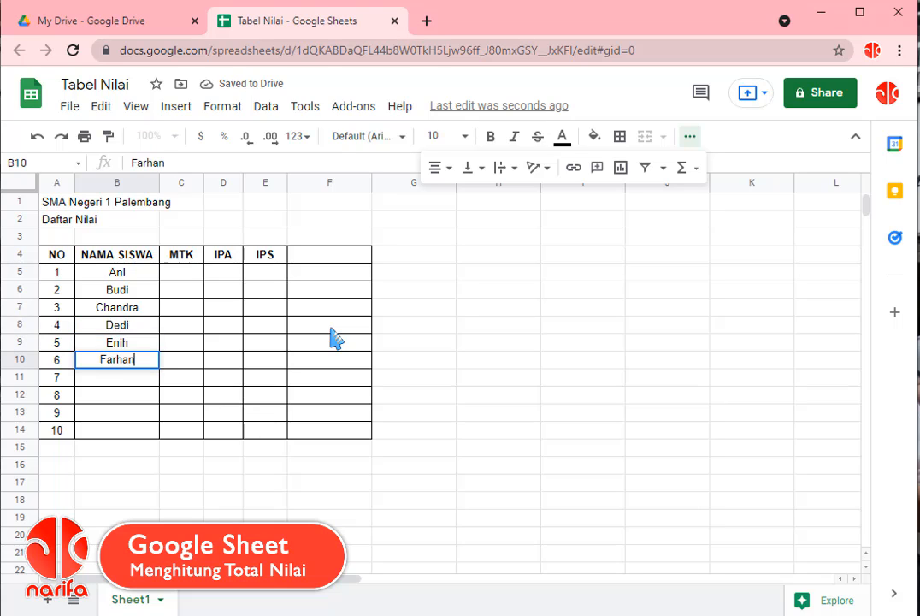
key("Return")
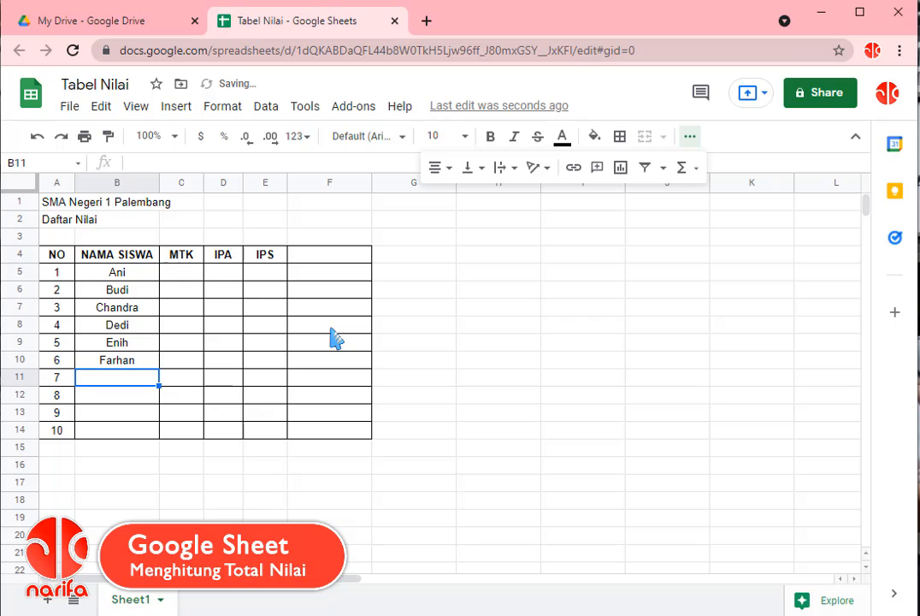
type("Gunadi")
key("Return")
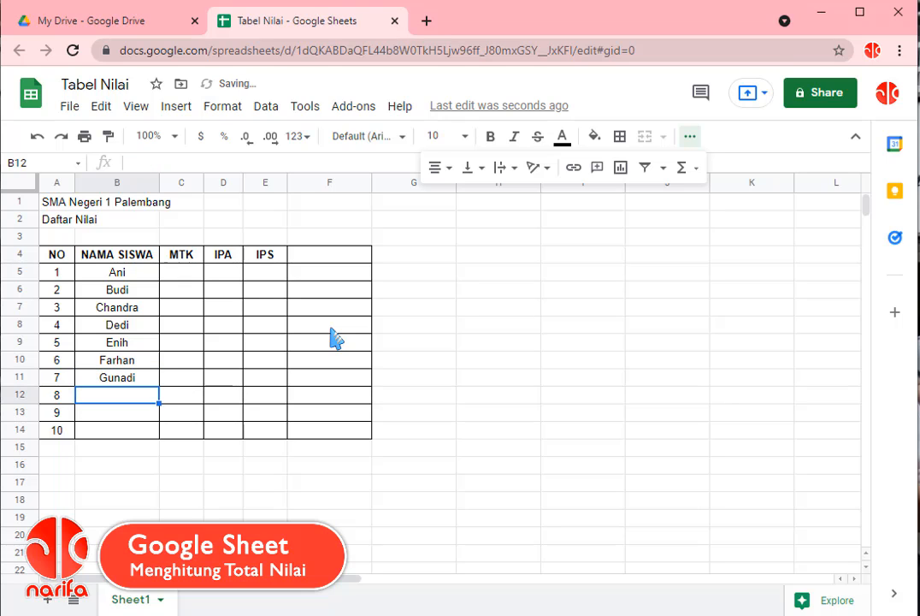
type("Hasan")
key("Return")
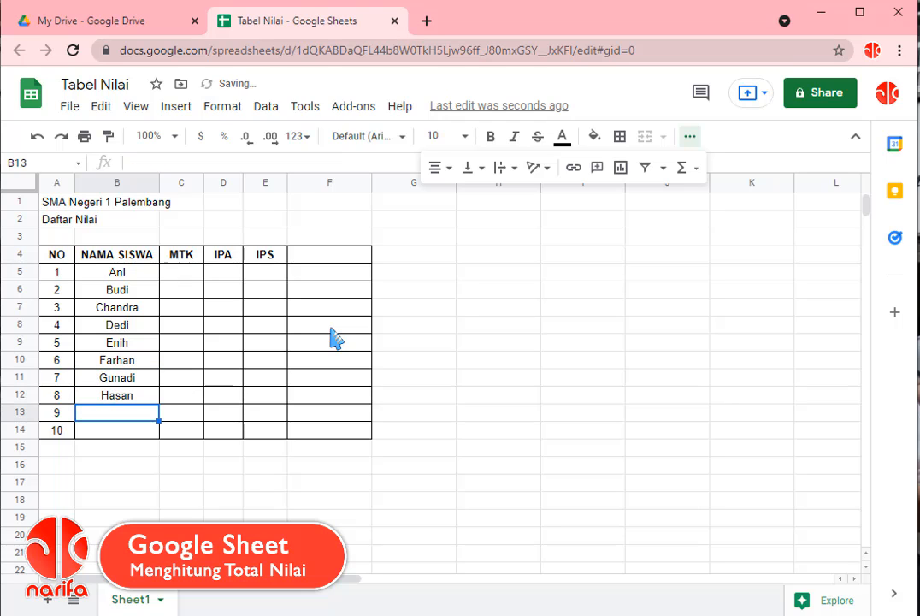
type("Iman")
key("Return")
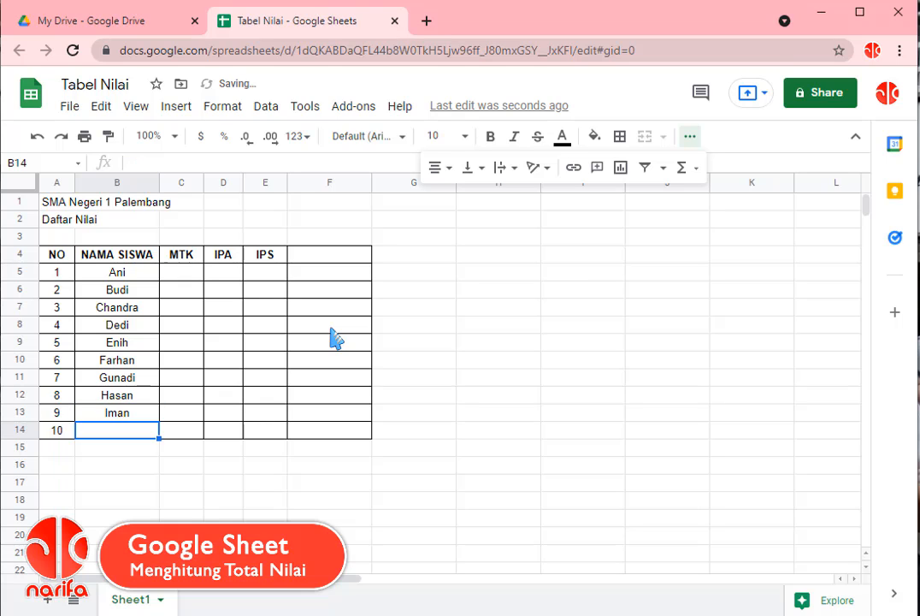
type("Jaelani")
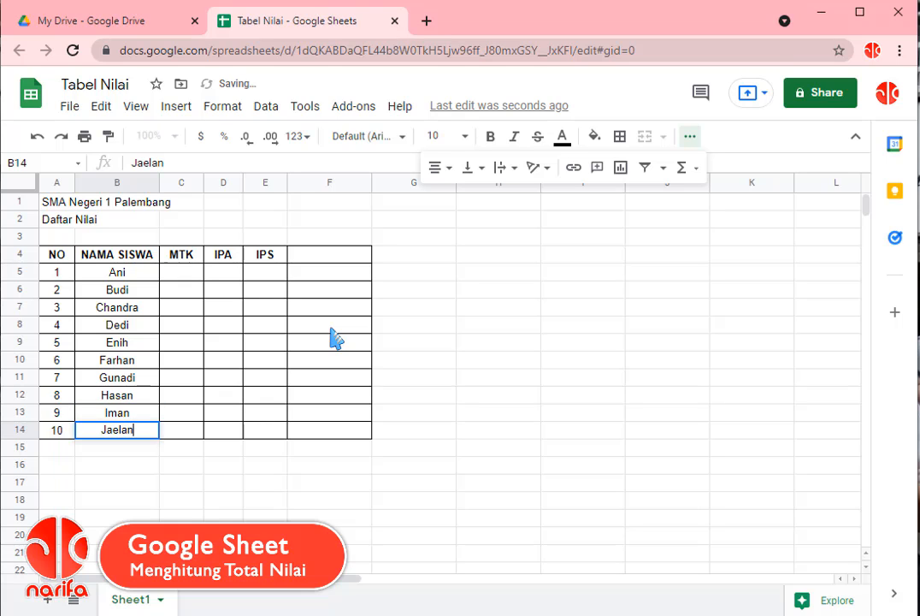
key("Return")
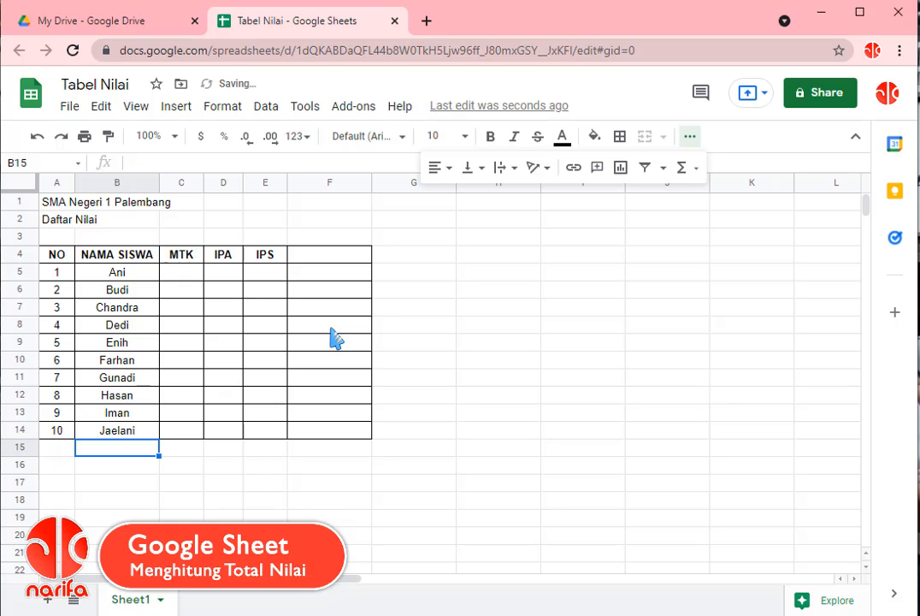
left_click(582, 378)
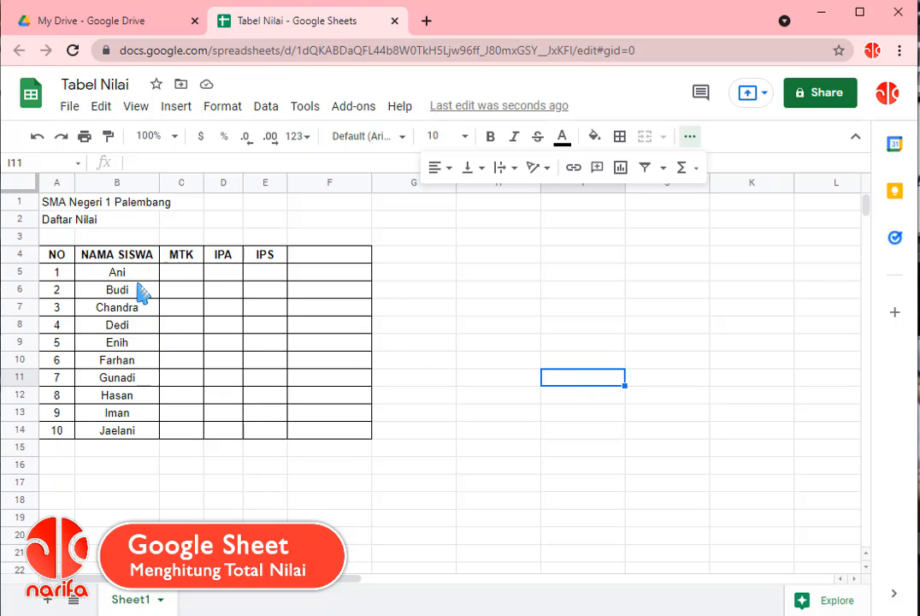
- Left-align the student names in B5:B14
left_click_drag(132, 276, 139, 438)
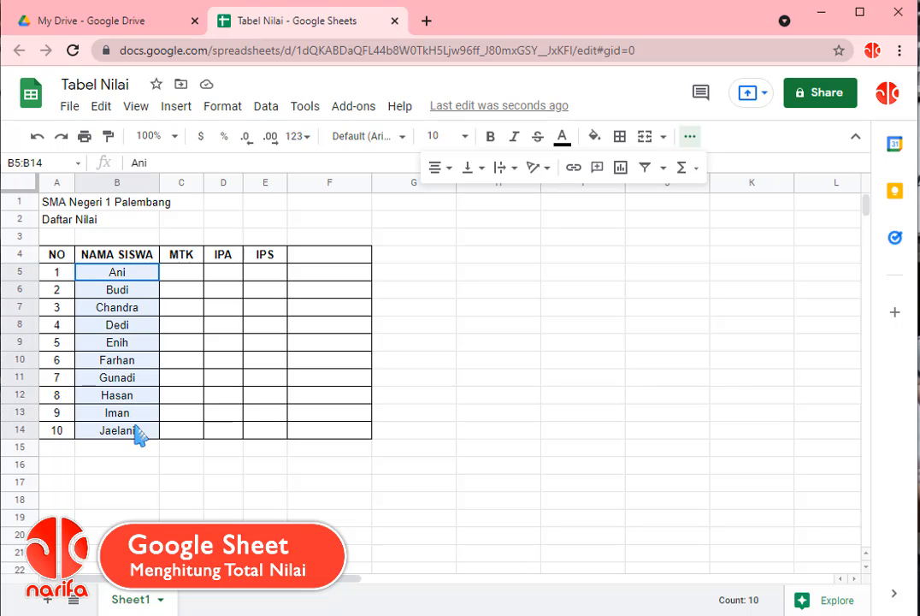
left_click(438, 168)
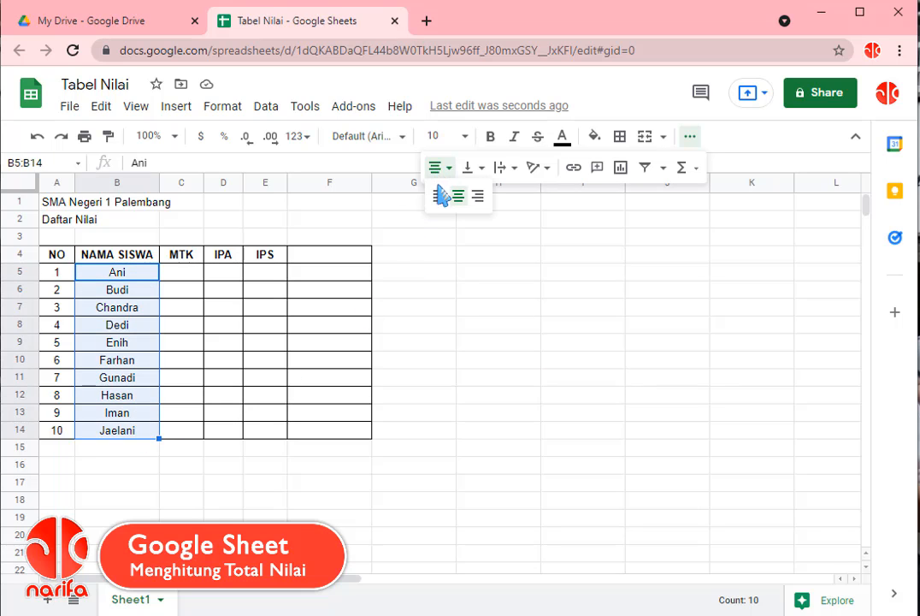
left_click(439, 196)
left_click(444, 315)
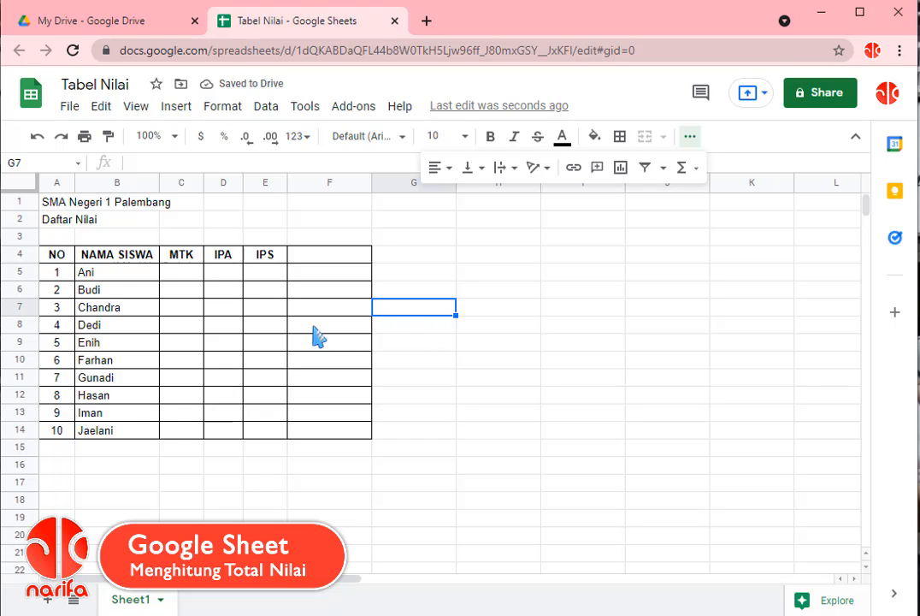
- Enter the scores of student 1 in row 5: MTK 70, IPA 80 and IPS 70
left_click(182, 274)
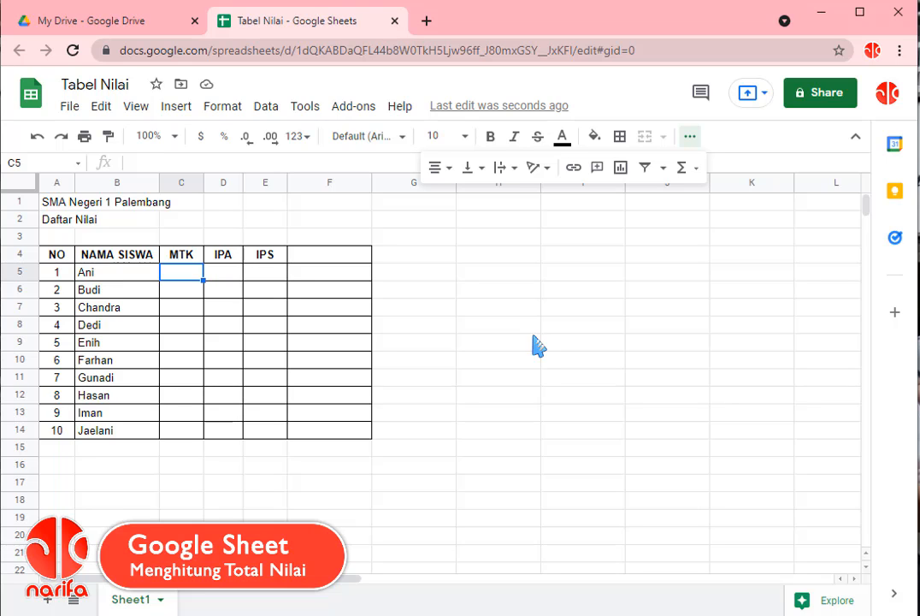
type("70")
key("Tab")
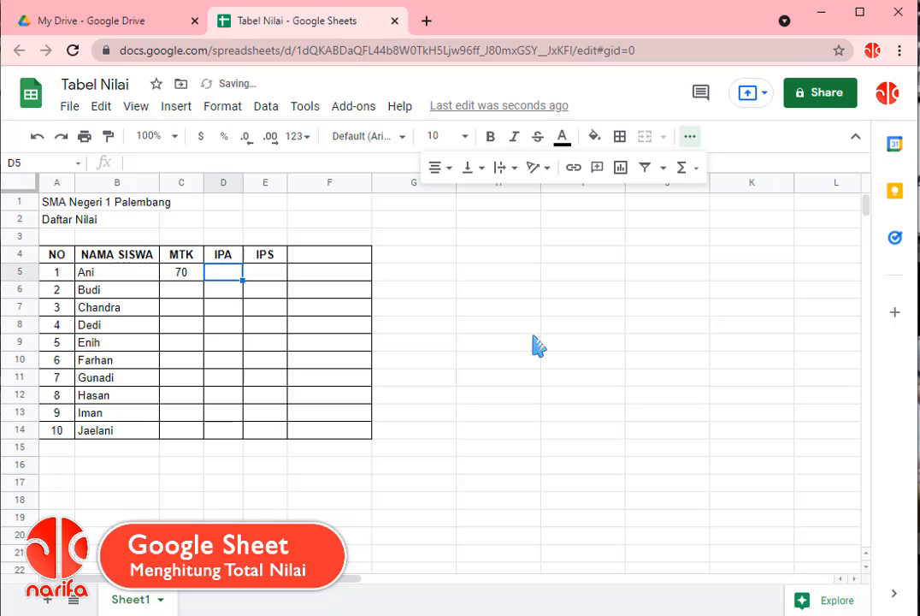
type("80")
key("Tab")
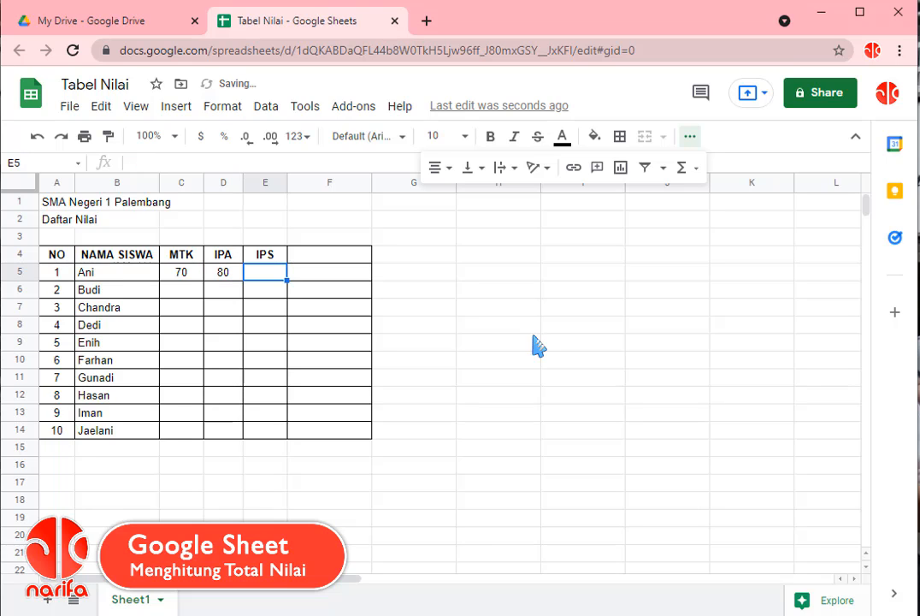
type("70")
key("Return")
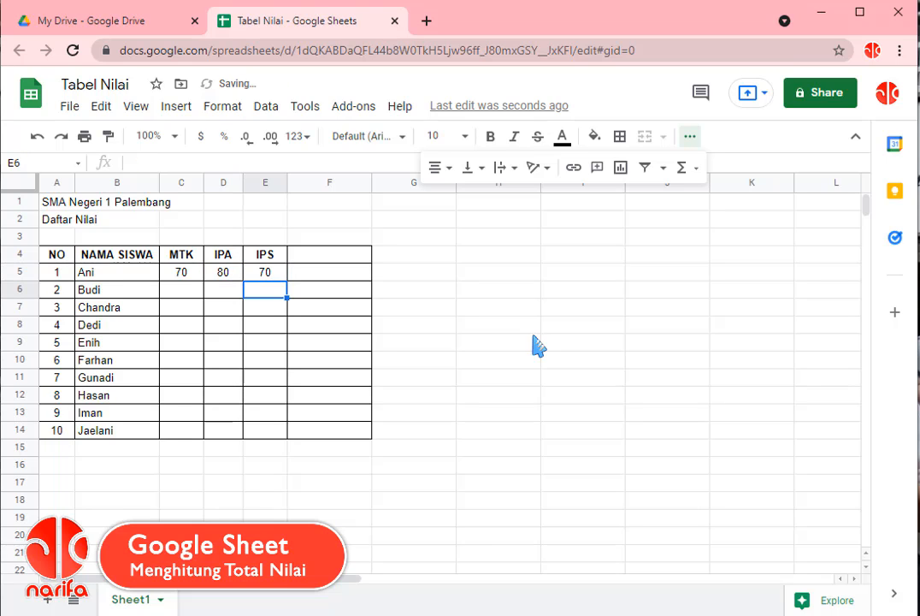
- Enter the scores of student 2 in row 6: MTK 80, IPA 70 and IPS 55
key("Left")
key("Left")
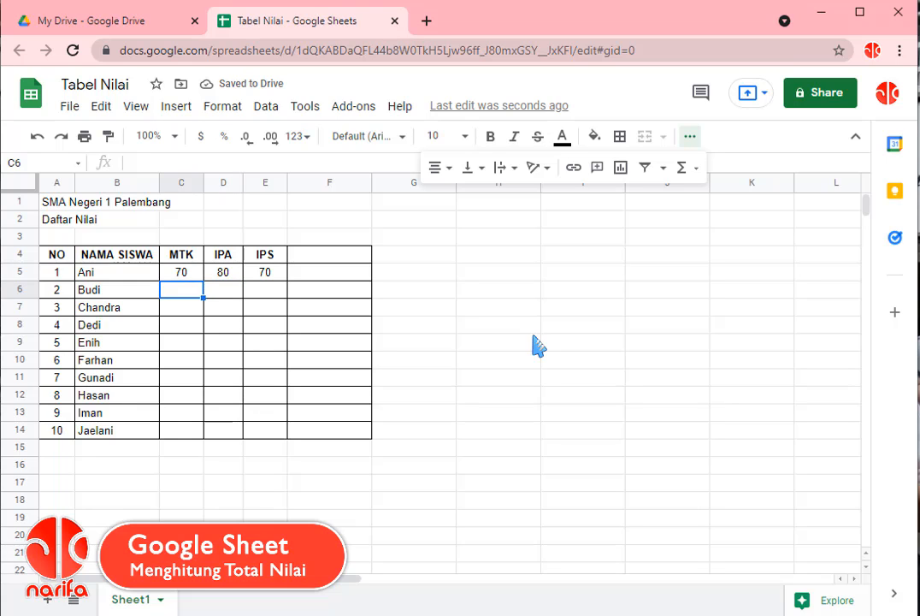
type("80")
key("Tab")
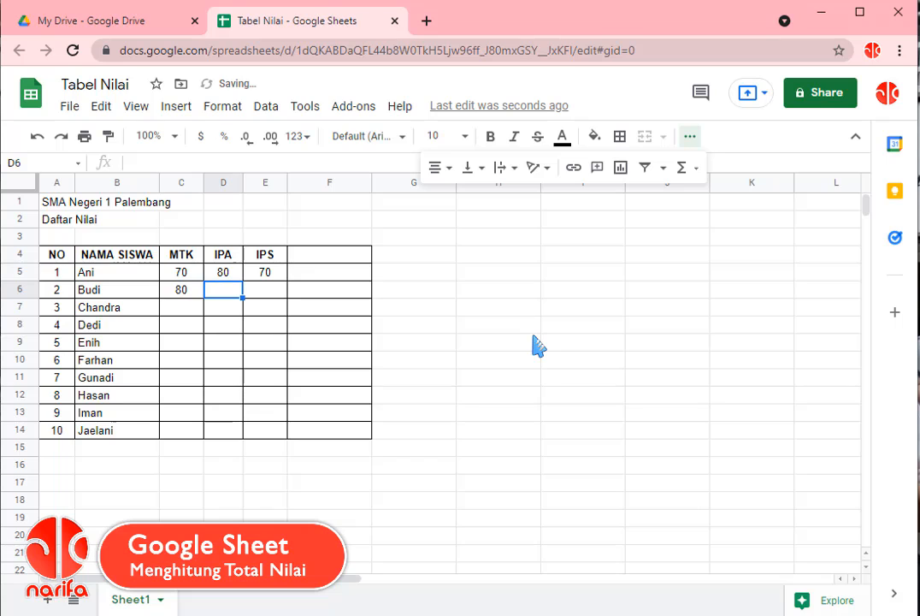
type("70")
key("Tab")
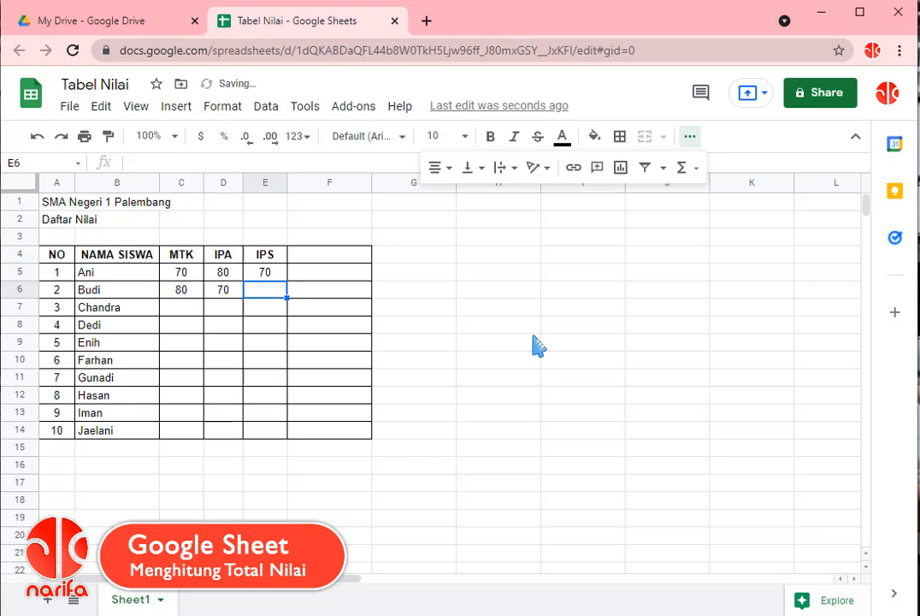
type("55")
key("Return")
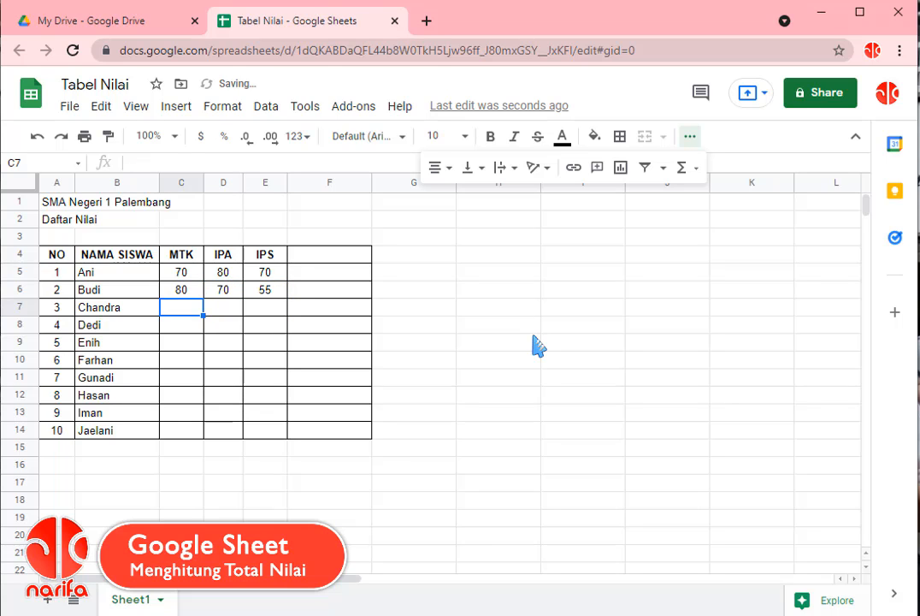
- Enter a score of 65 for student 3 in each of MTK, IPA and IPS in row 7
type("65")
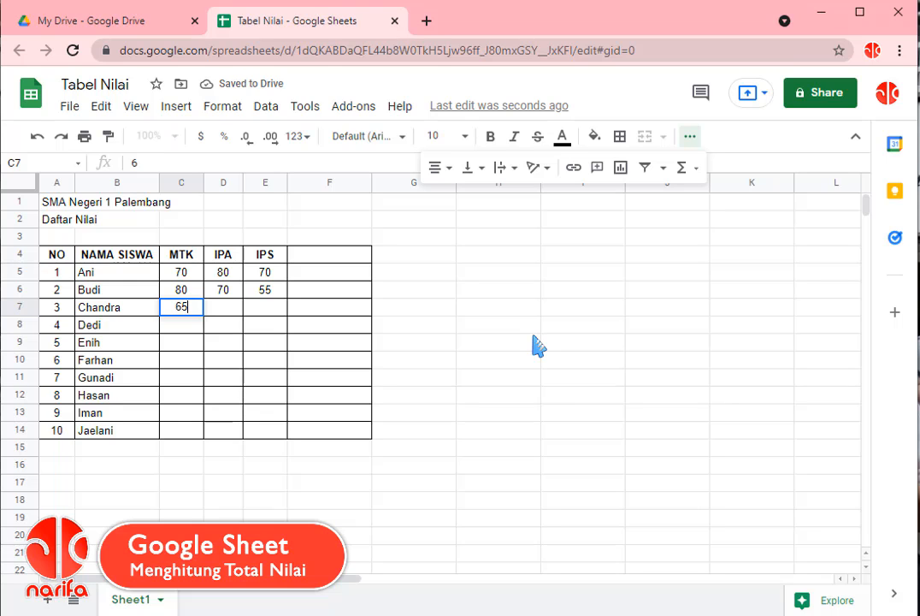
key("Tab")
type("65")
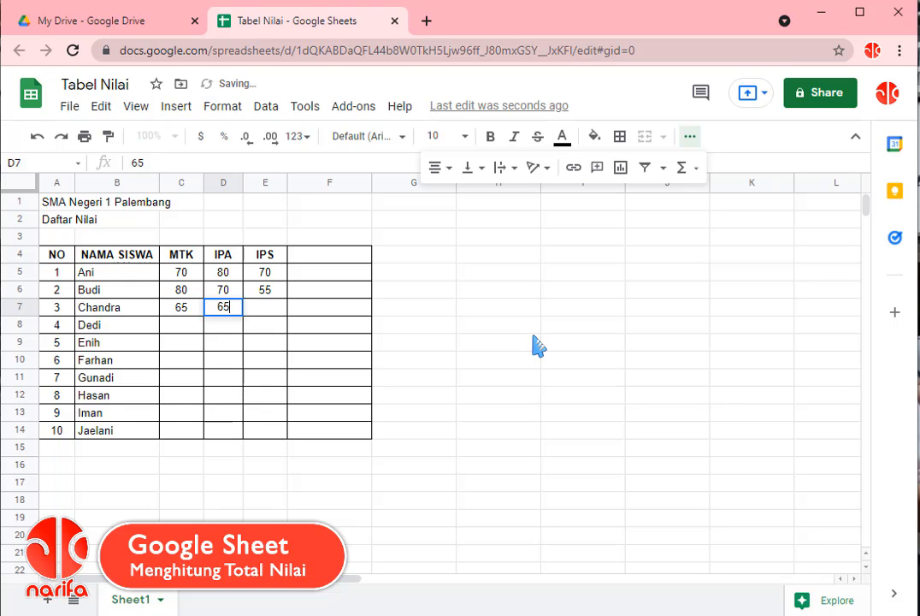
key("Tab")
type("65")
key("Return")
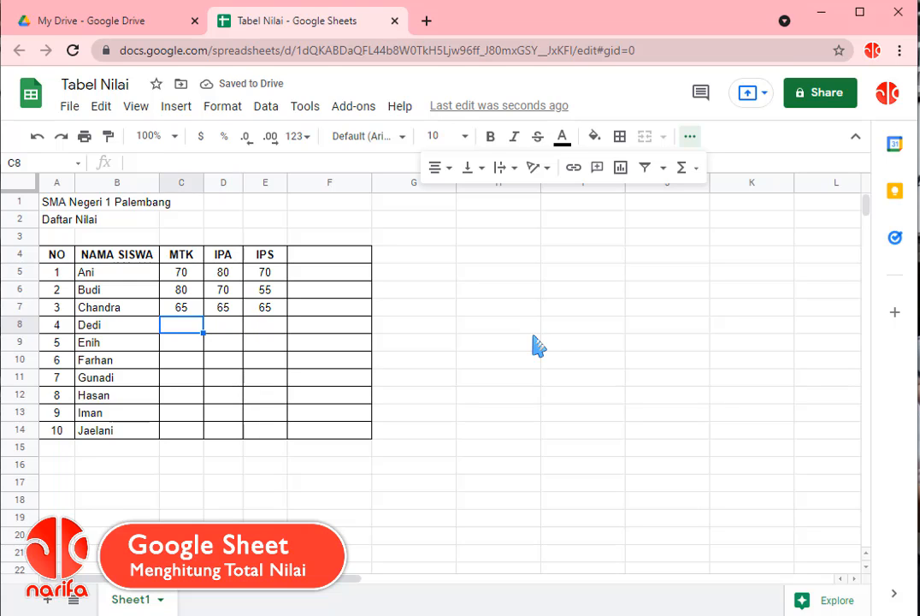
- Enter the scores of student 4 in row 8: MTK 55, IPA 65 and IPS 80
type("55")
key("Tab")
type("65")
key("Tab")
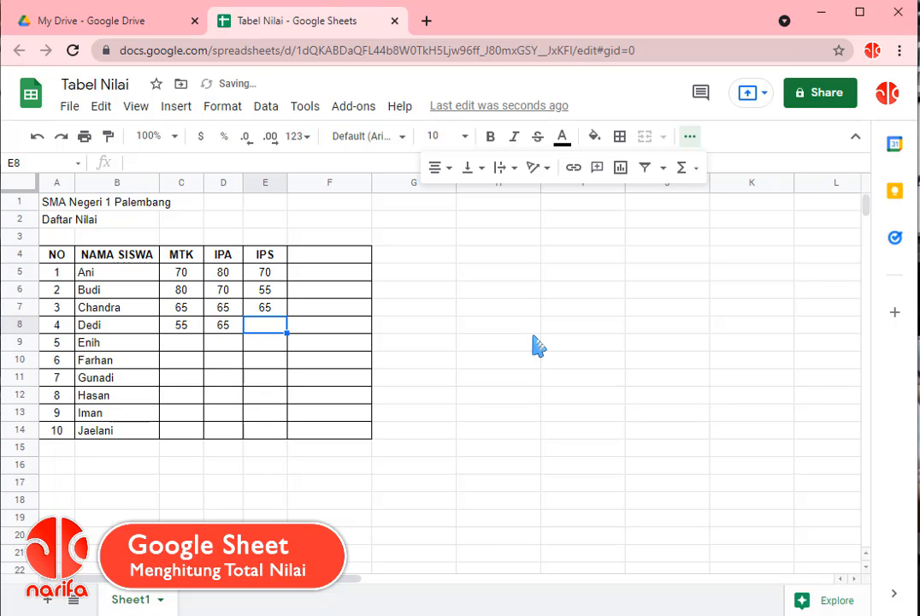
type("80")
key("Down")
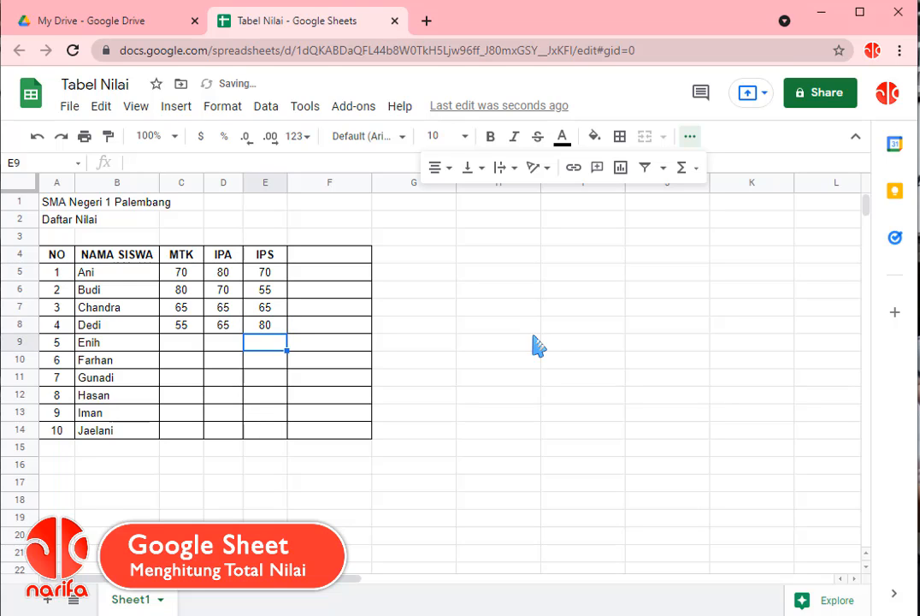
- Enter a score of 70 for student 5 in each of MTK, IPA and IPS in row 9
key("Left")
key("Left")
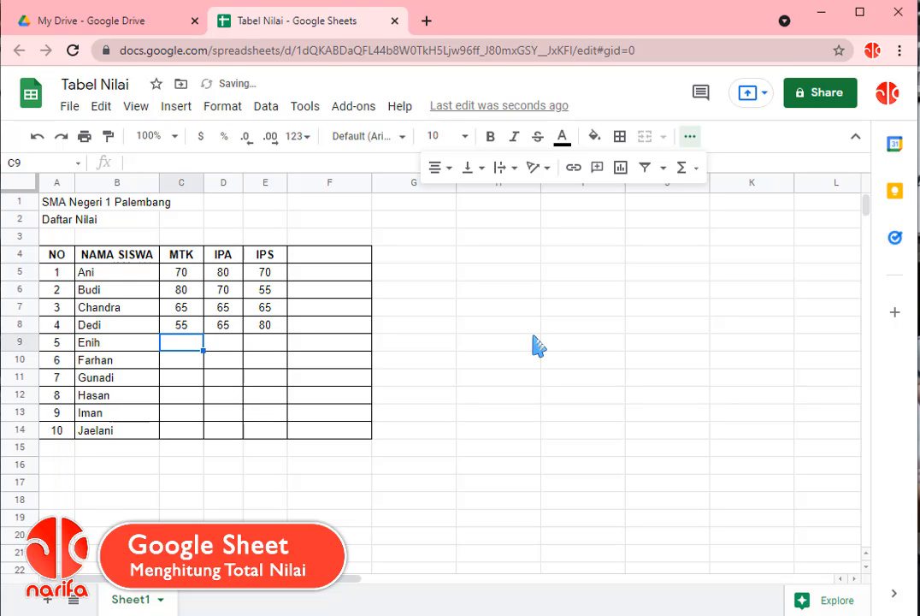
type("70")
key("Tab")
type("70")
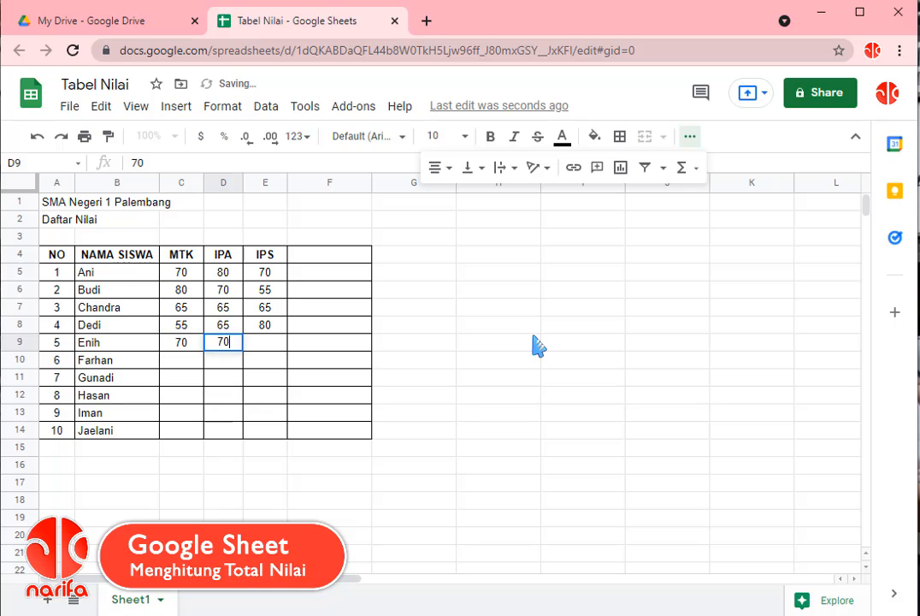
key("Tab")
type("70")
key("Return")
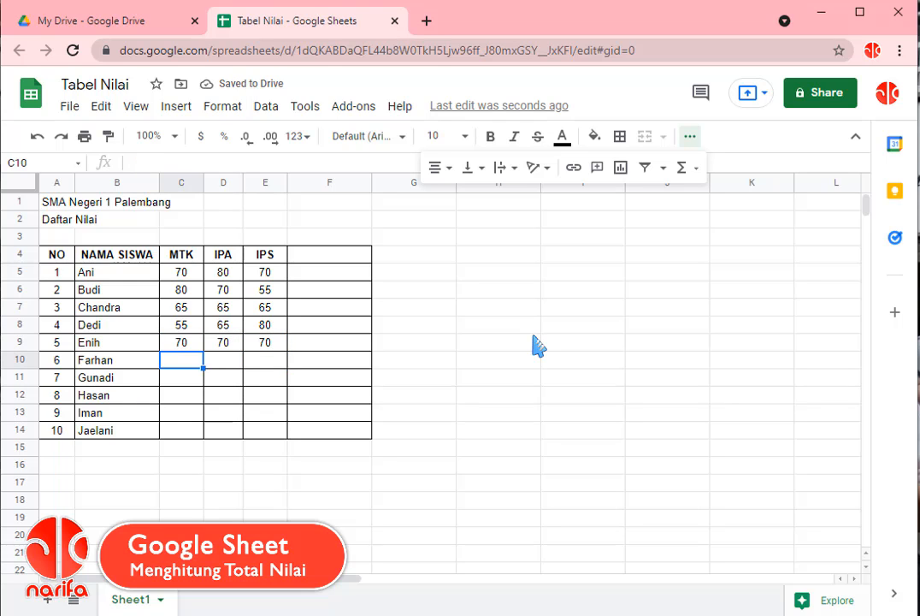
- Enter the scores of student 6 in row 10: MTK 80, IPA 85 and IPS 90
type("80")
key("Tab")
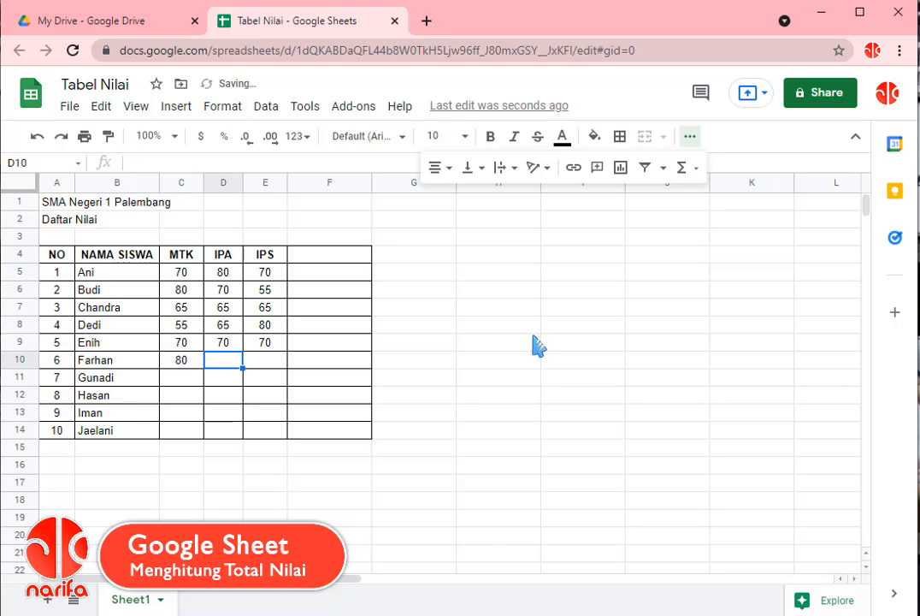
type("85")
key("Tab")
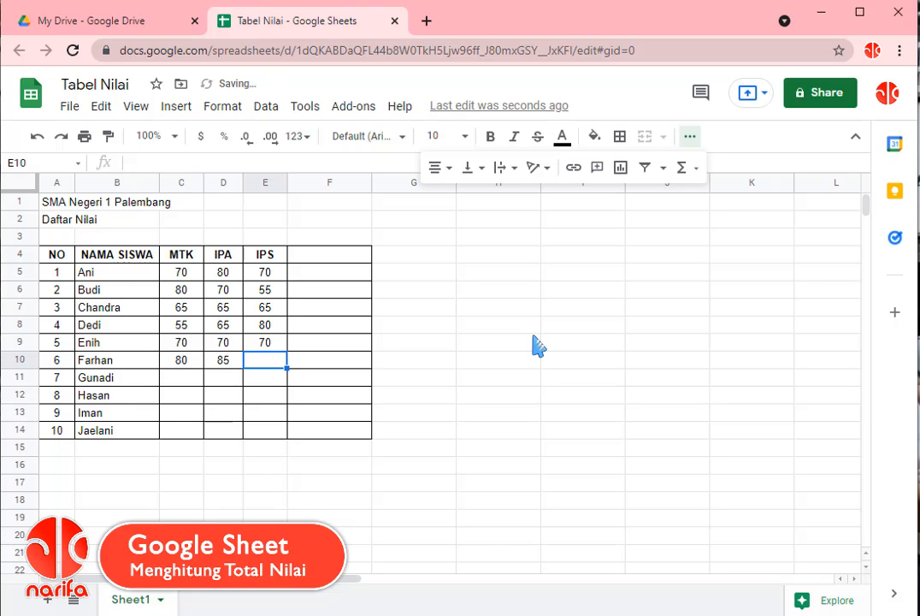
type("90")
key("Return")
key("Left")
key("Left")
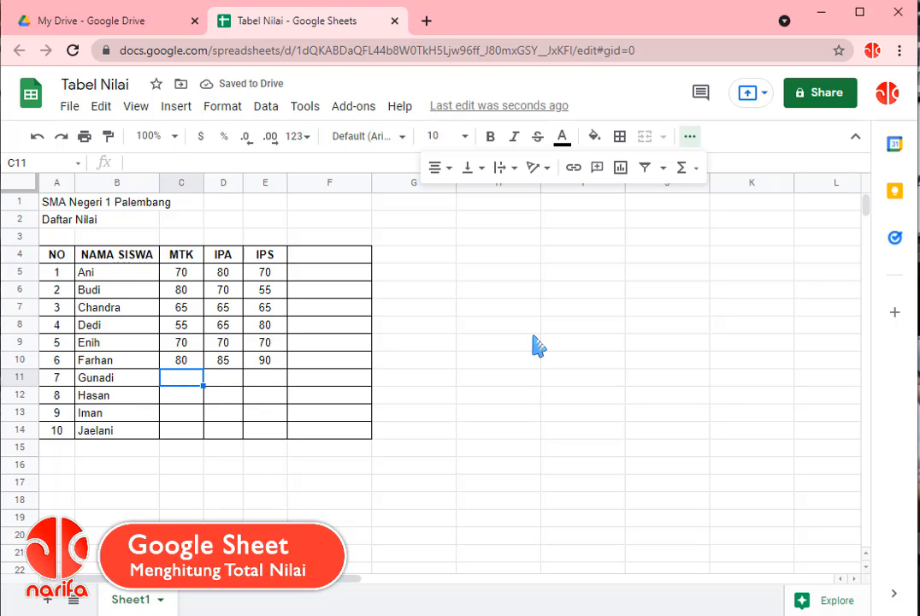
- Enter the scores of student 7 in row 11: MTK 90, IPA 90 and IPS 80
type("90")
key("Tab")
type("90")
key("Tab")
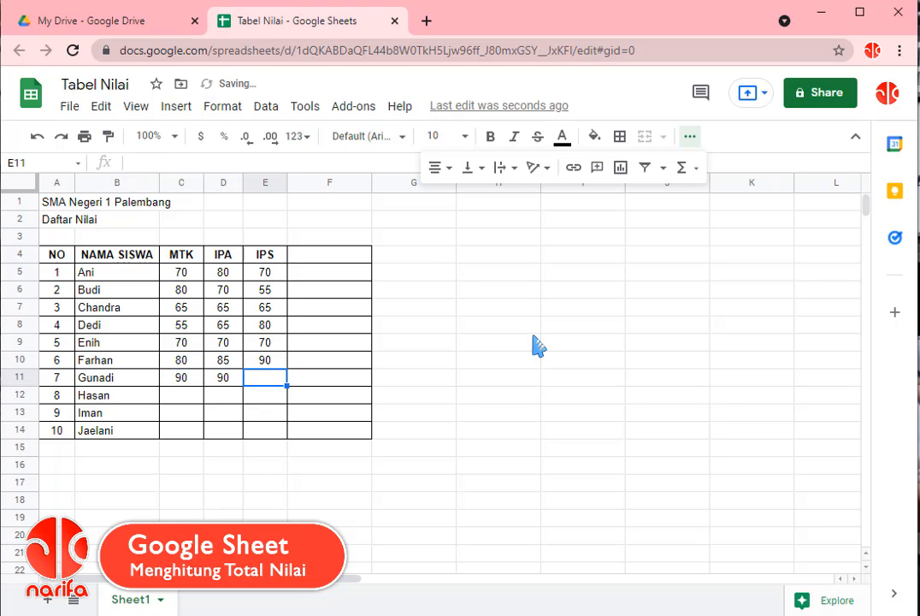
type("80")
key("Return")
key("Left")
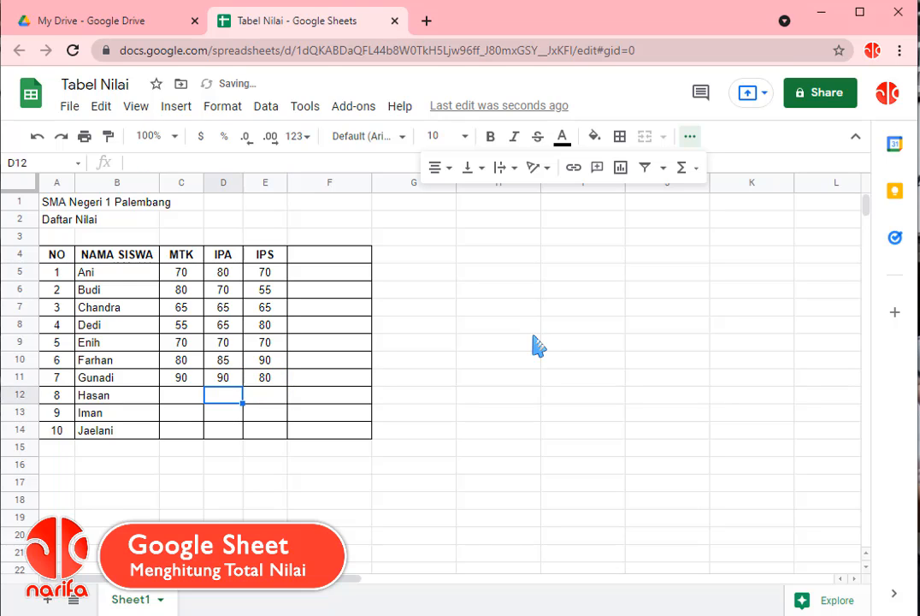
key("Left")
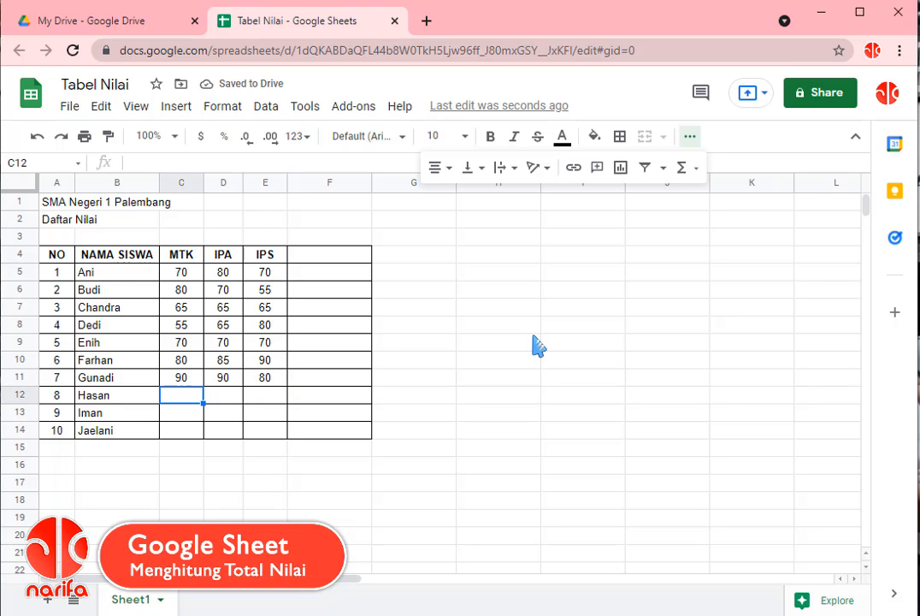
- Enter the scores of student 8 in row 12: MTK 85, IPA 55 and IPS 80
type("85")
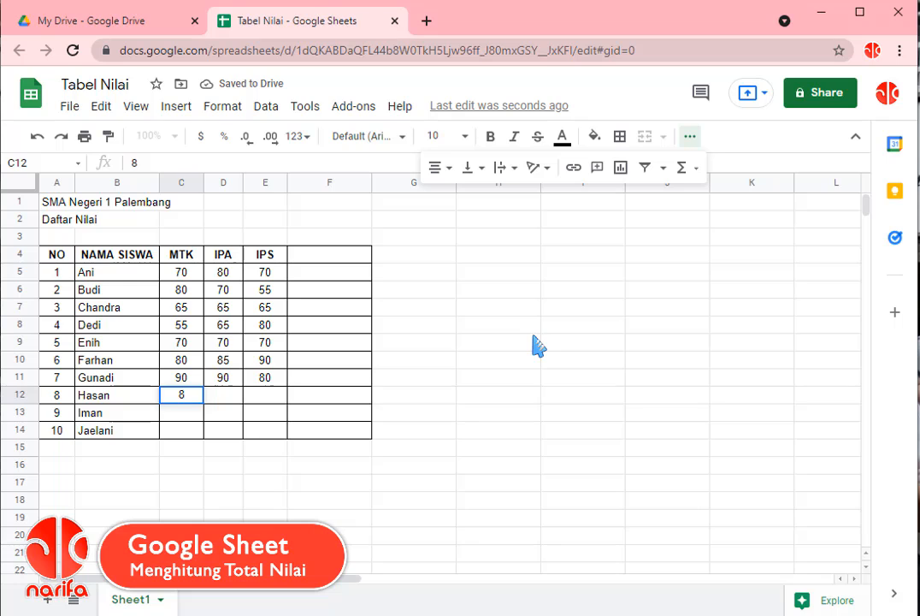
key("Tab")
type("55")
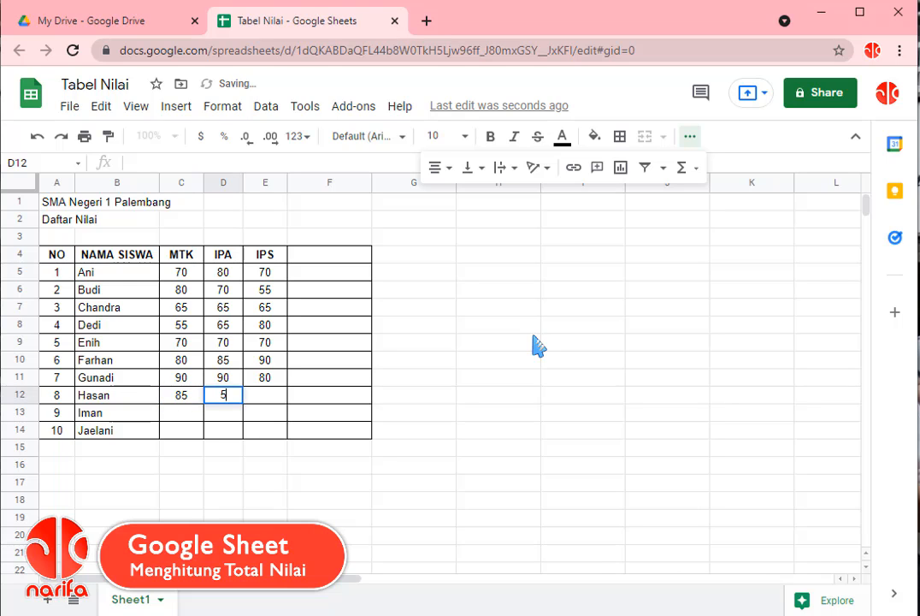
key("Tab")
type("80")
key("Return")
key("Left")
key("Left")
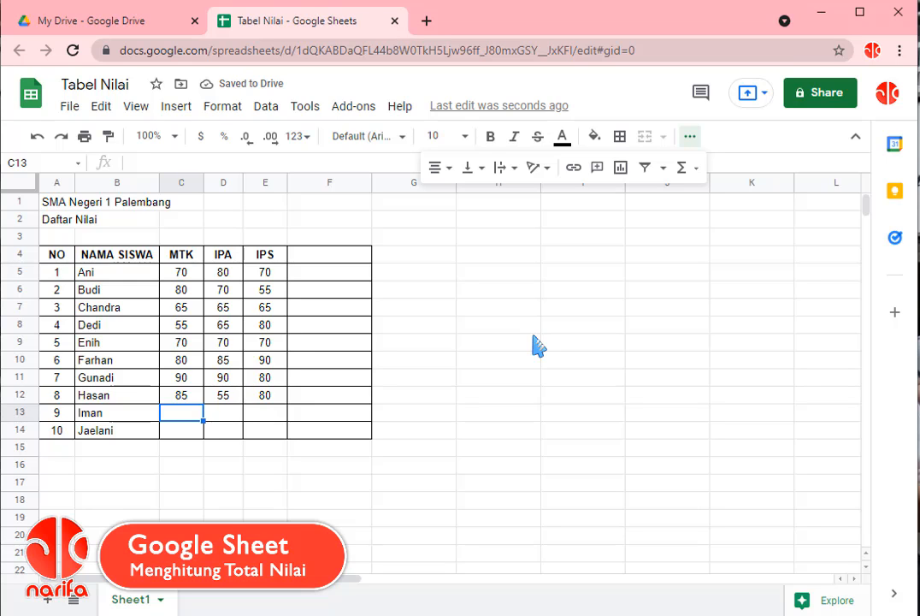
- Enter the scores of student 9 in row 13: MTK 75, IPA 70 and IPS 60
type("75")
key("Tab")
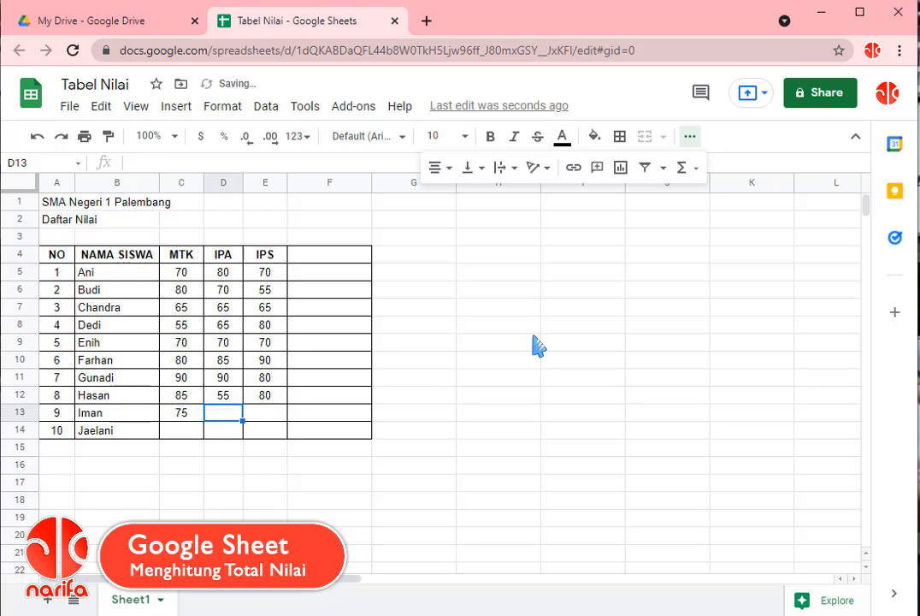
type("70")
key("Tab")
type("60")
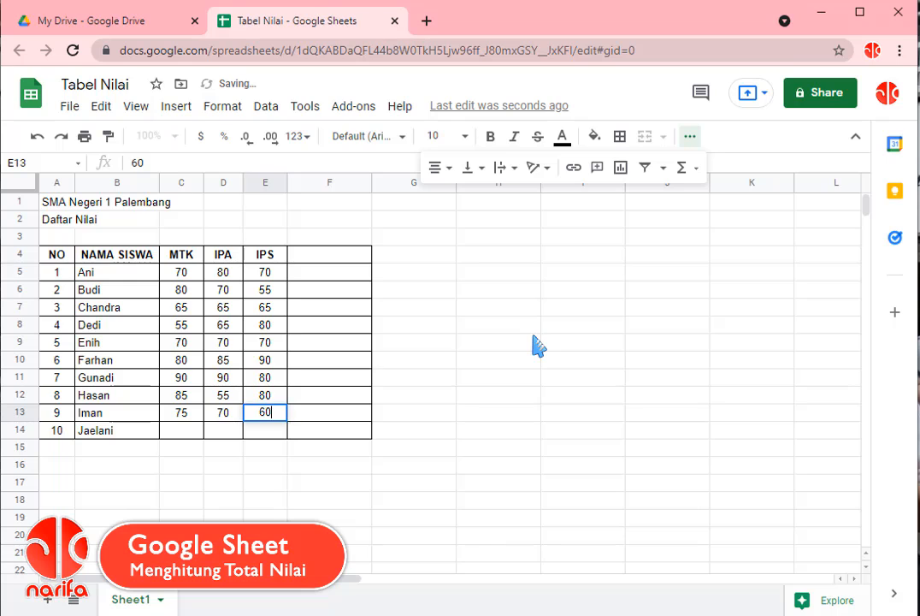
key("Return")
key("Left")
key("Left")
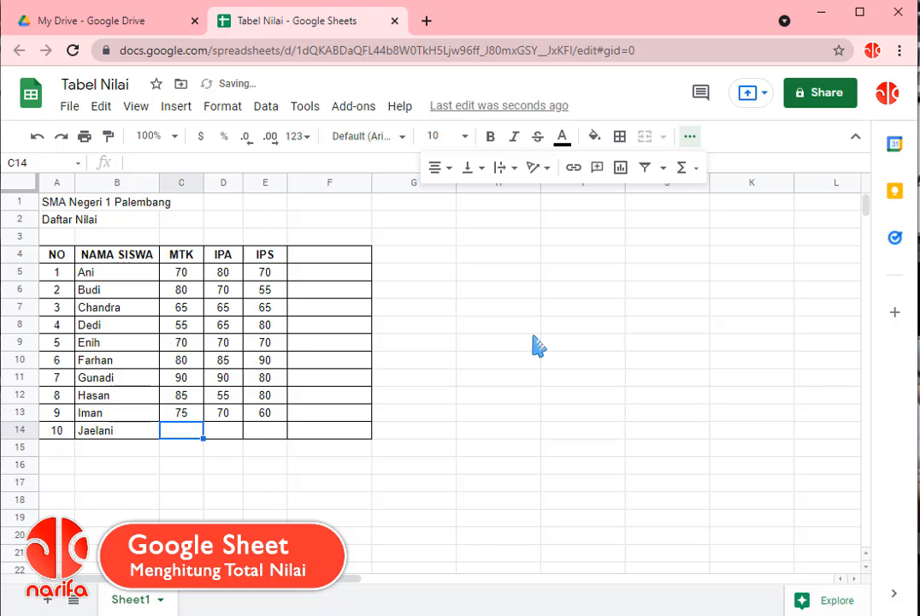
- Enter the scores of student 10 in row 14: MTK 50, IPA 80 and IPS 70
type("50")
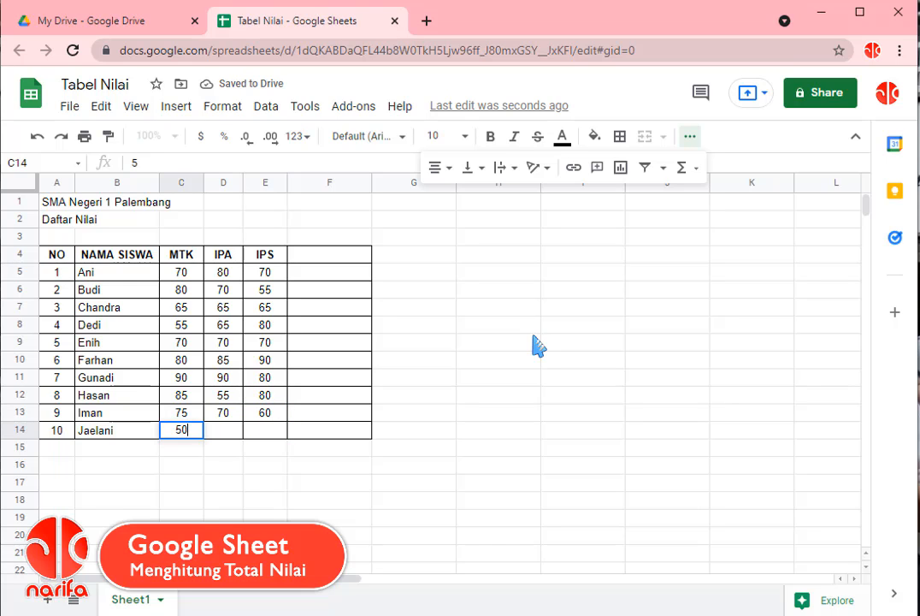
key("Tab")
type("80")
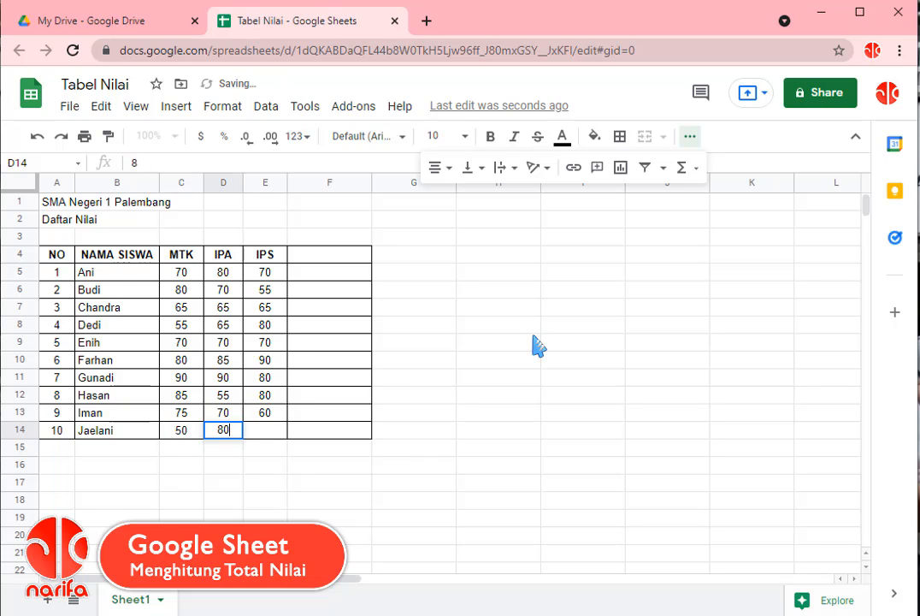
key("Tab")
type("70")
key("Tab")
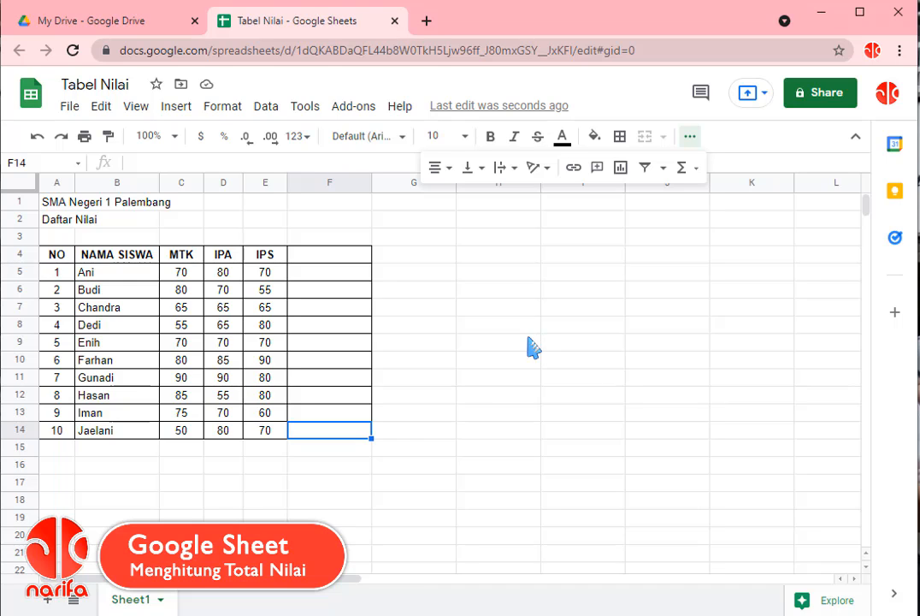
left_click(141, 272)
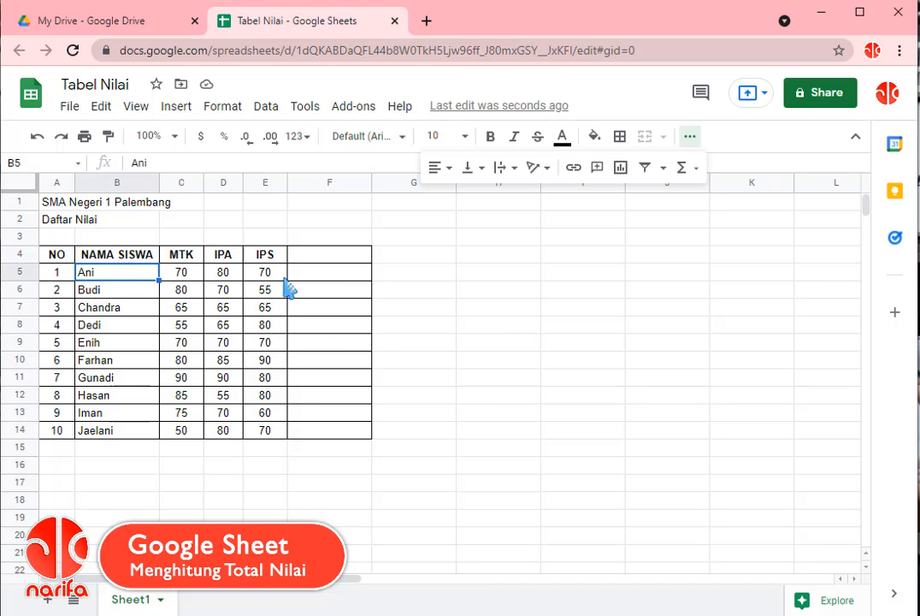
left_click(316, 275)
left_click(143, 292)
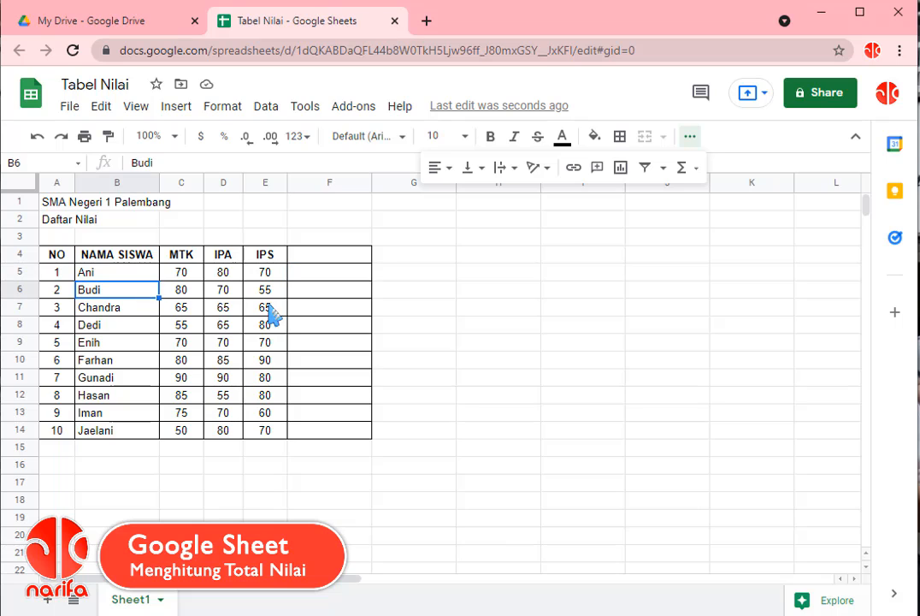
left_click(346, 293)
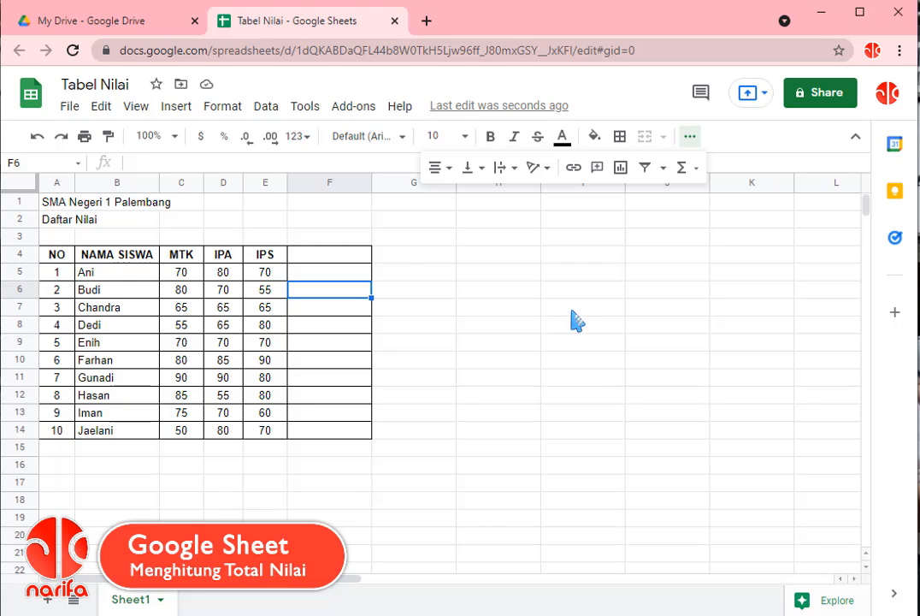
left_click(495, 296)
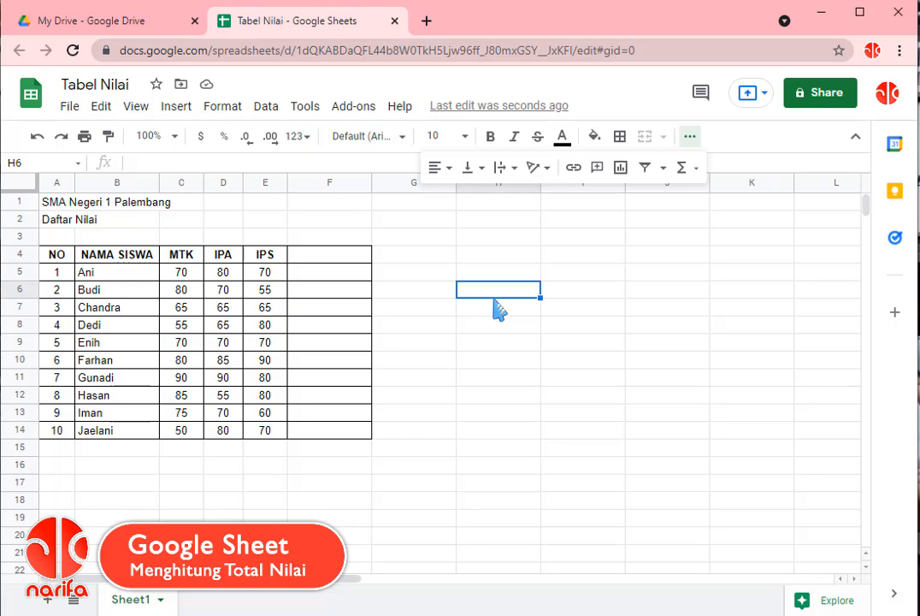
- Calculate student 1's total in F5 with the formula =70+80+70
left_click(336, 273)
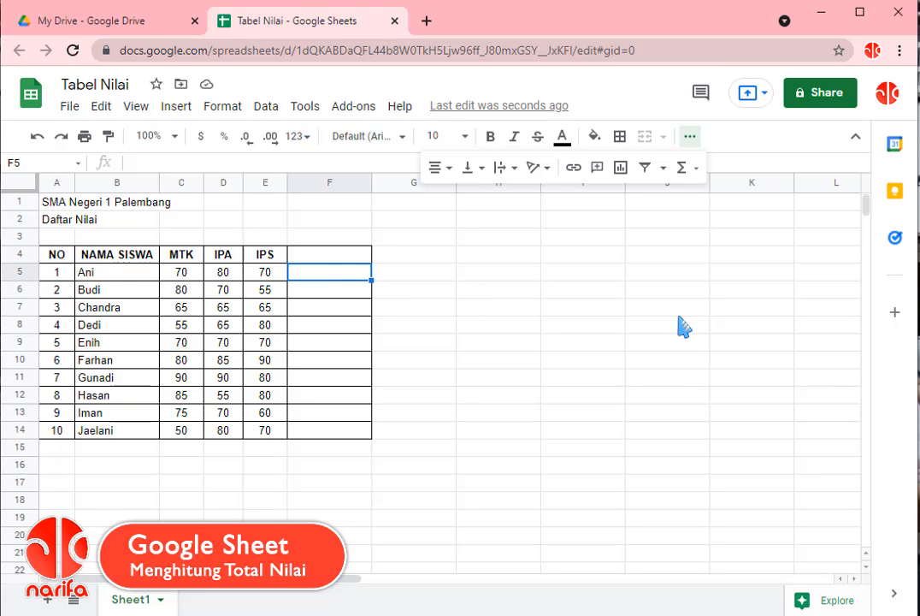
type("=")
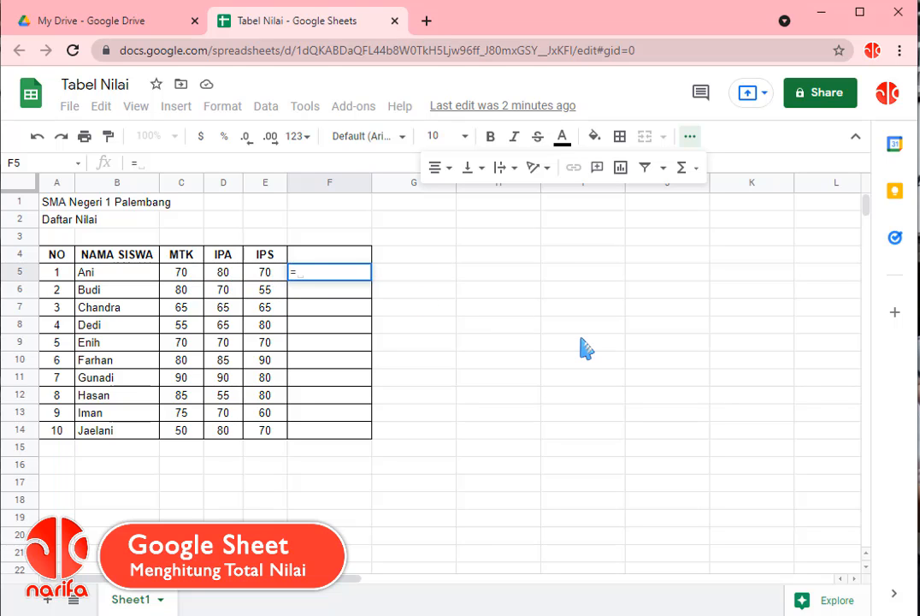
type("7")
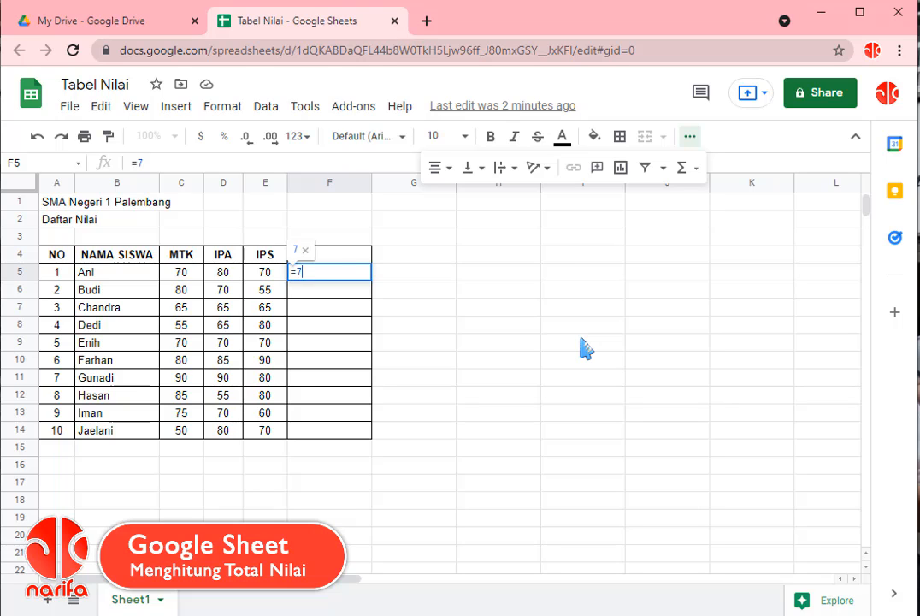
type("0+80+70")
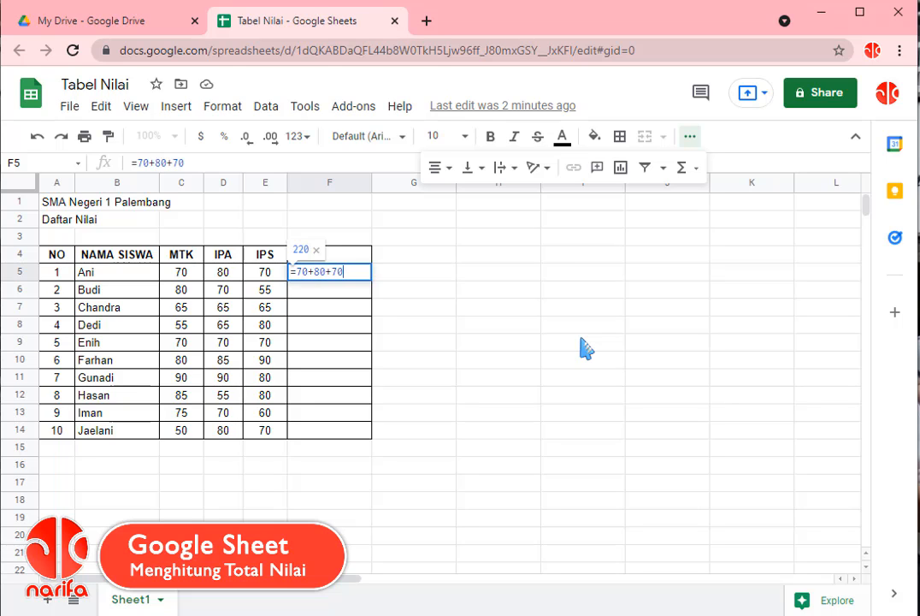
key("Return")
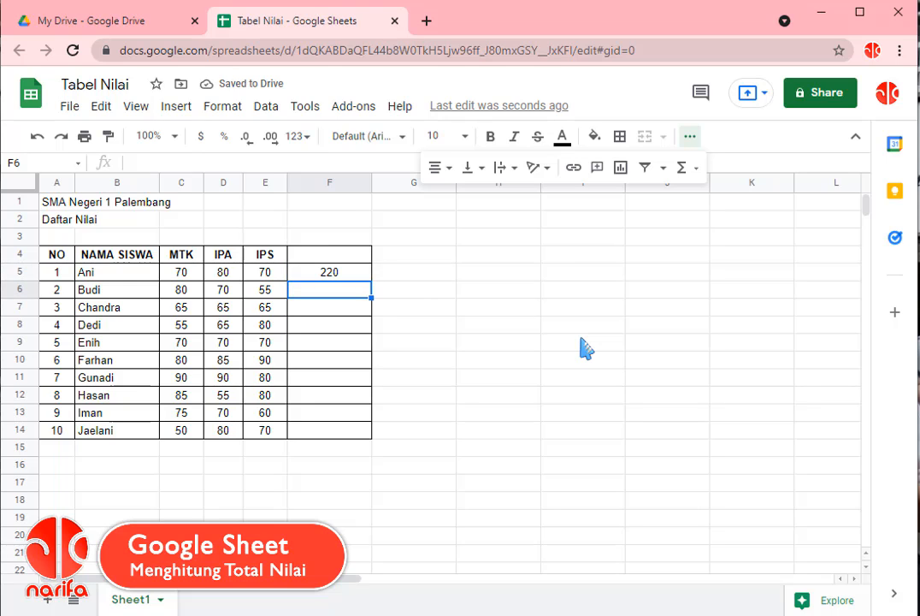
left_click(586, 347)
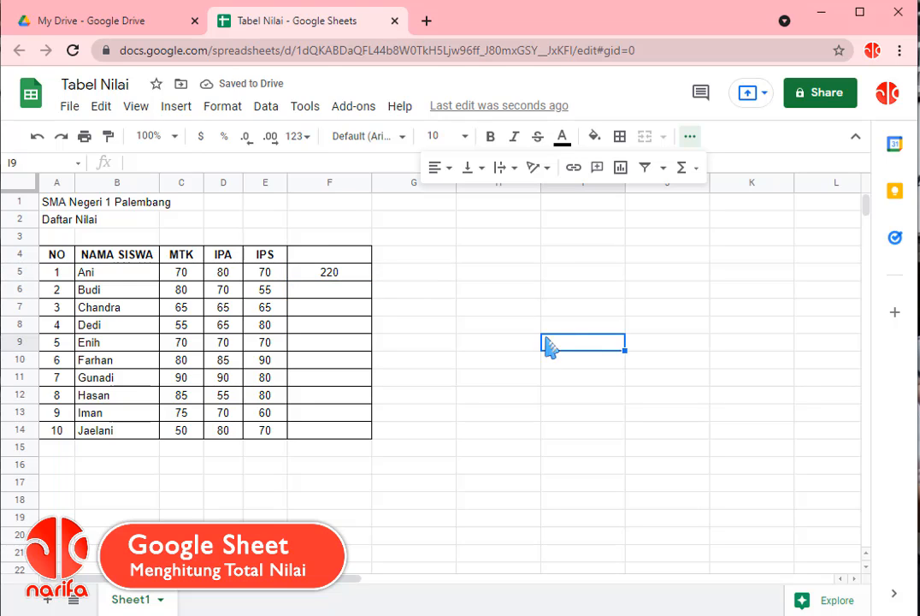
- Fill the total formula from F5 down to F14 and inspect the formulas in F5 through F8
left_click(346, 278)
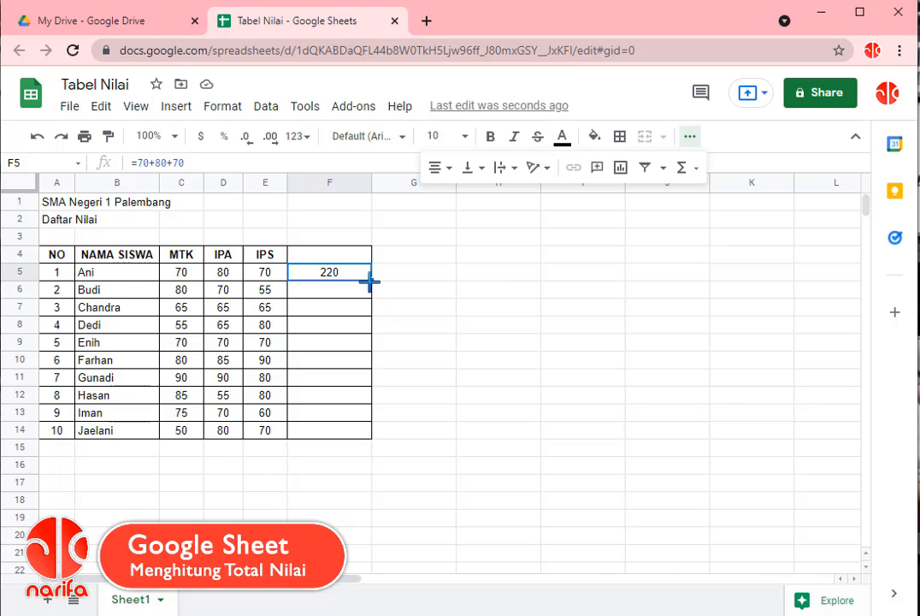
left_click_drag(369, 281, 369, 437)
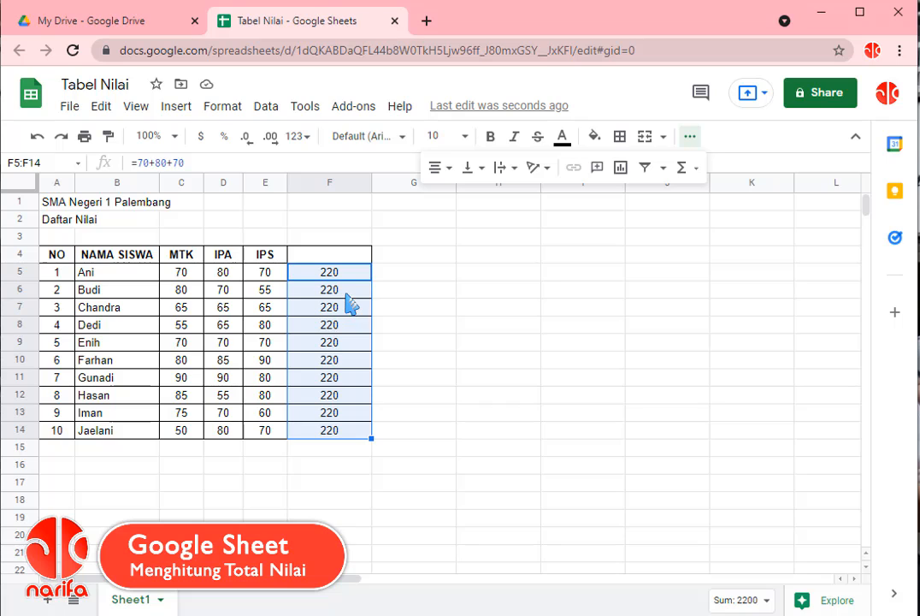
left_click(459, 310)
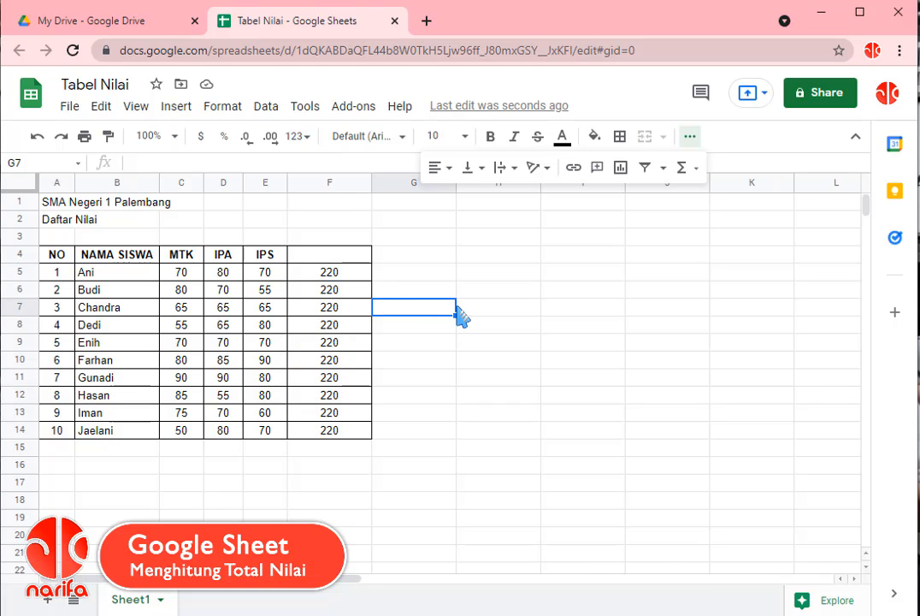
left_click(352, 279)
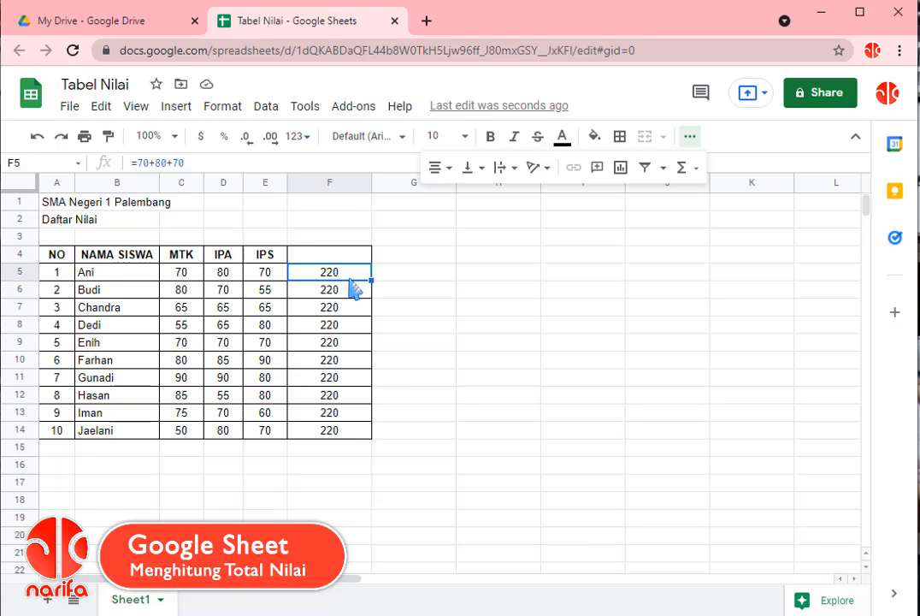
left_click(356, 299)
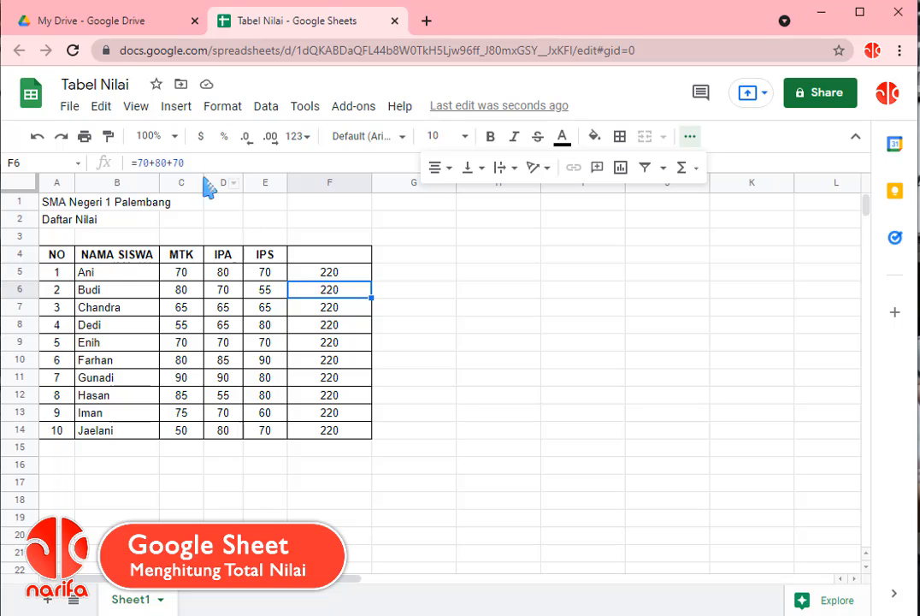
left_click(311, 308)
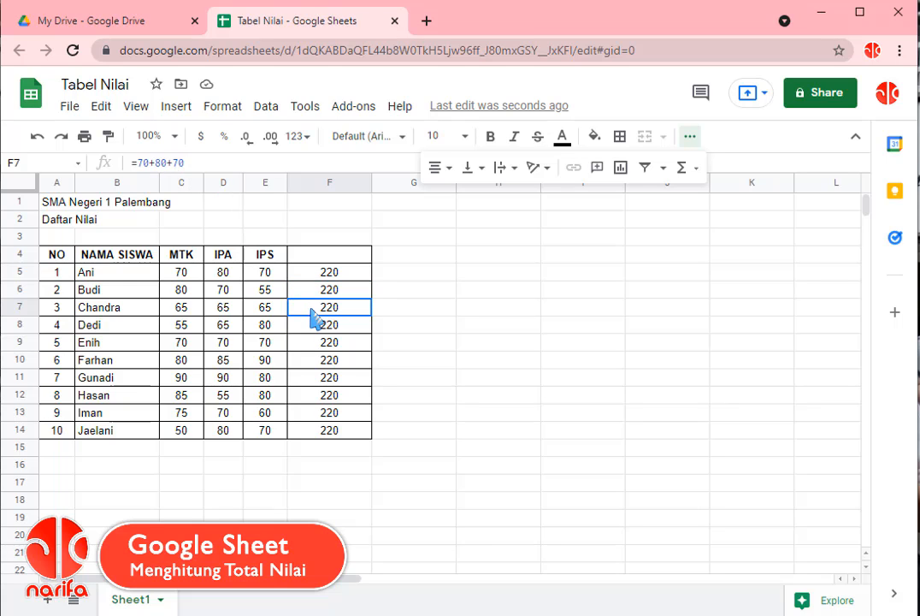
left_click(325, 326)
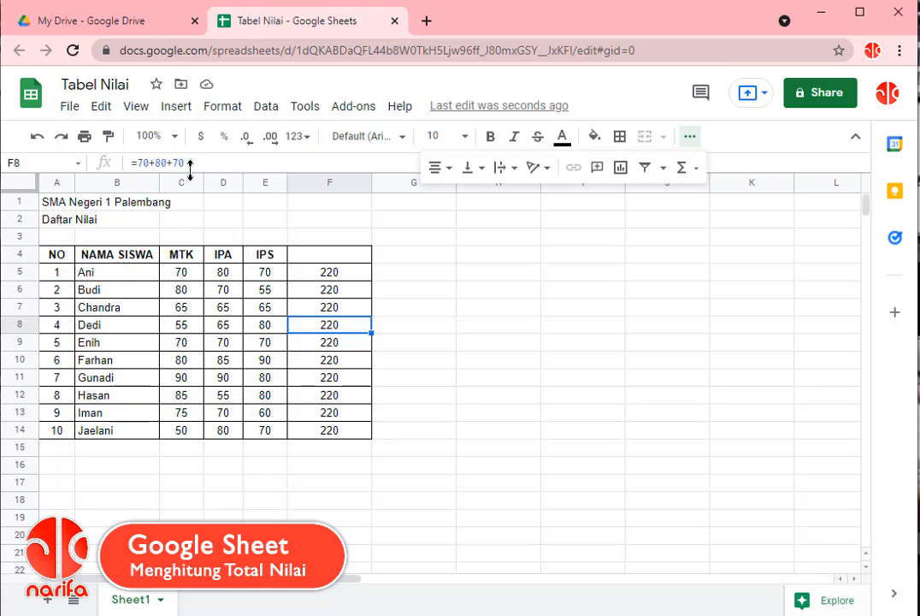
- Clear the copied totals from F6:F14, keeping the formula in F5, and select F5
left_click_drag(351, 295, 362, 436)
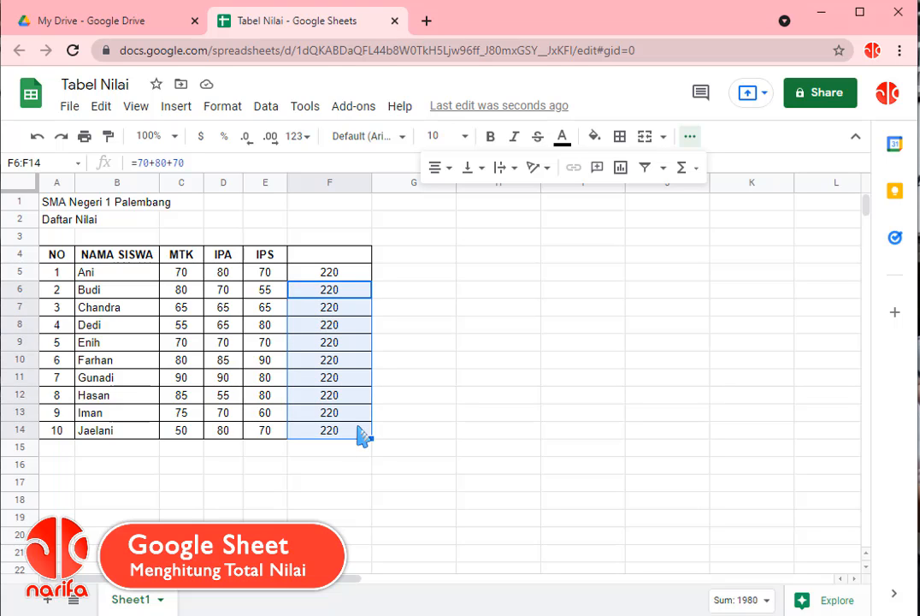
key("Delete")
left_click(476, 396)
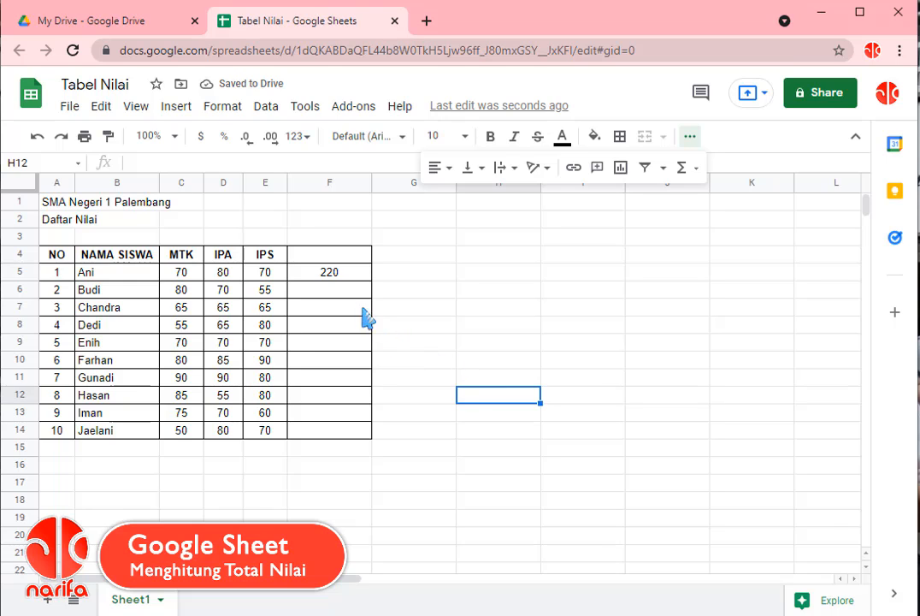
left_click(348, 276)
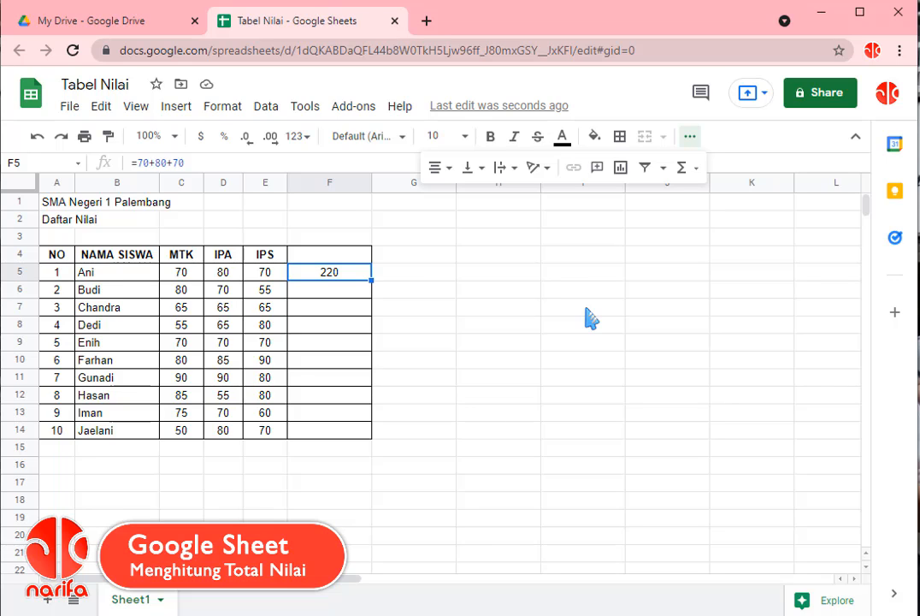
- Replace the formula in F5 with the cell-reference sum =C5+D5+E5 for student 1's total
type("=")
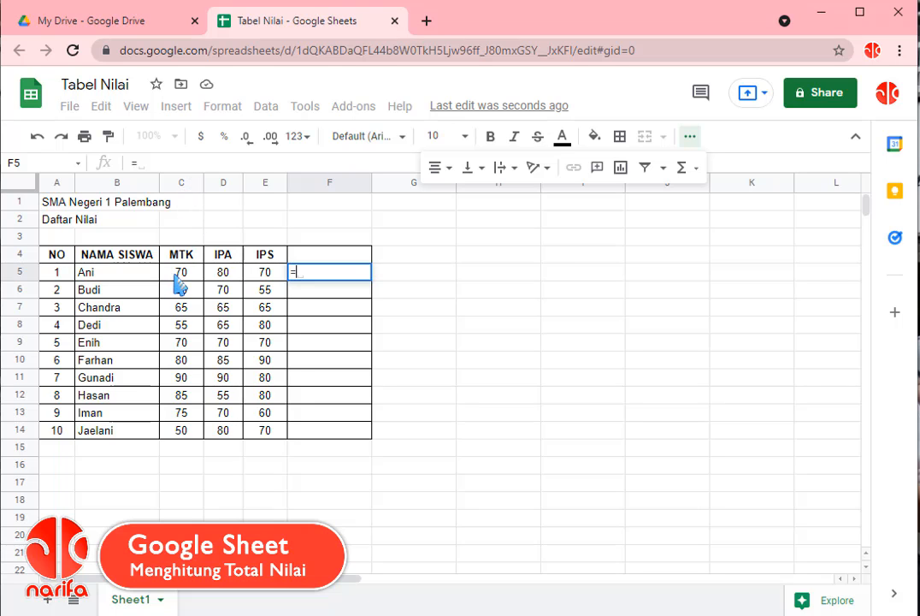
type("c5")
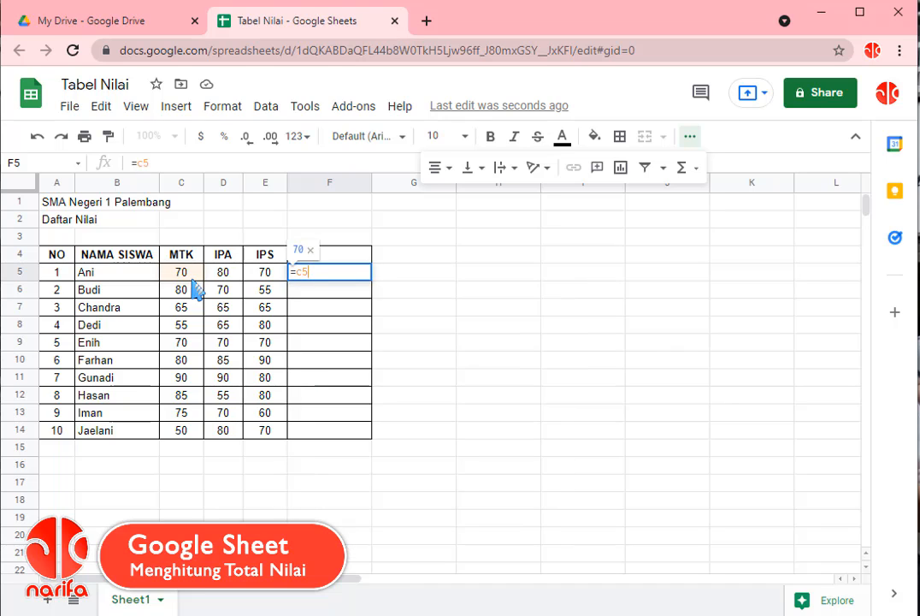
type("+")
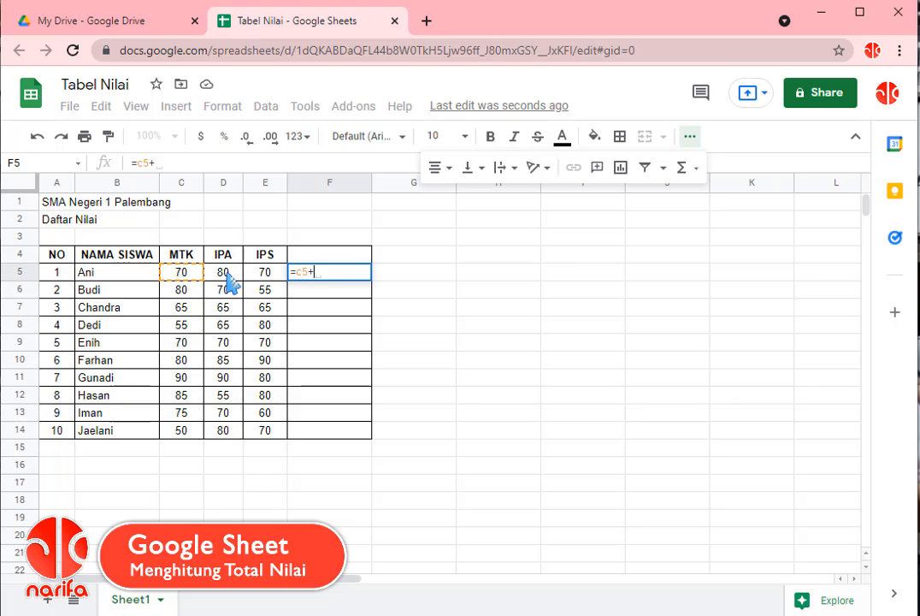
left_click(228, 275)
type("+")
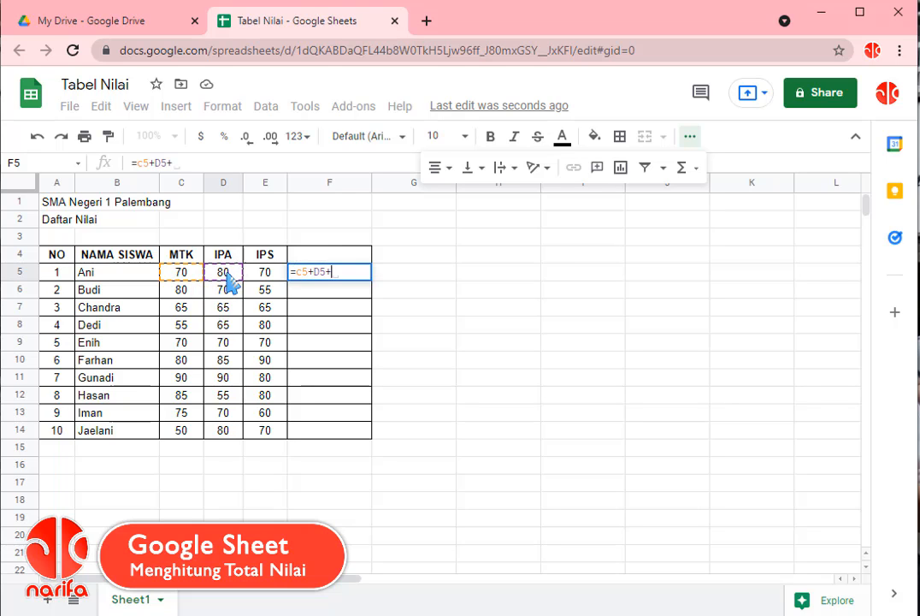
left_click(260, 277)
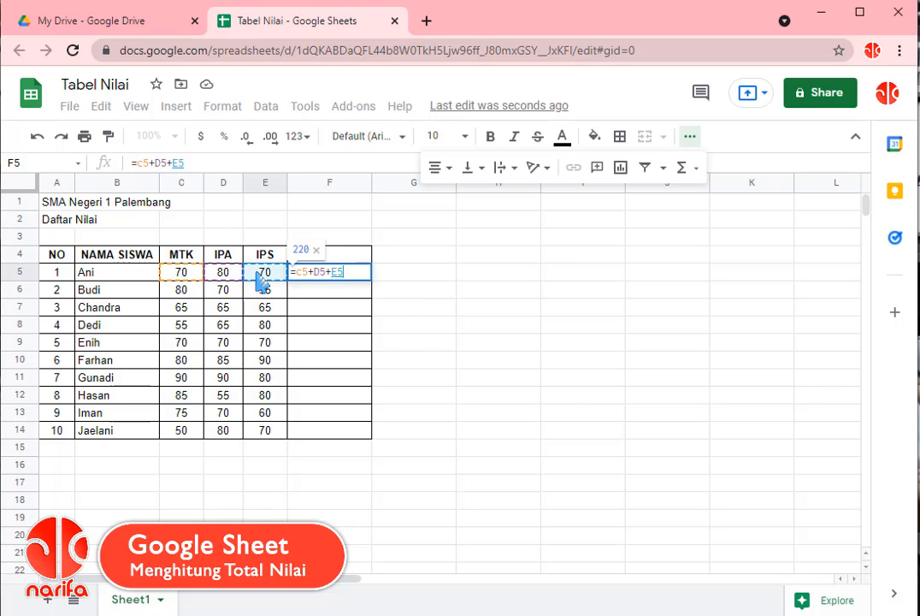
key("Return")
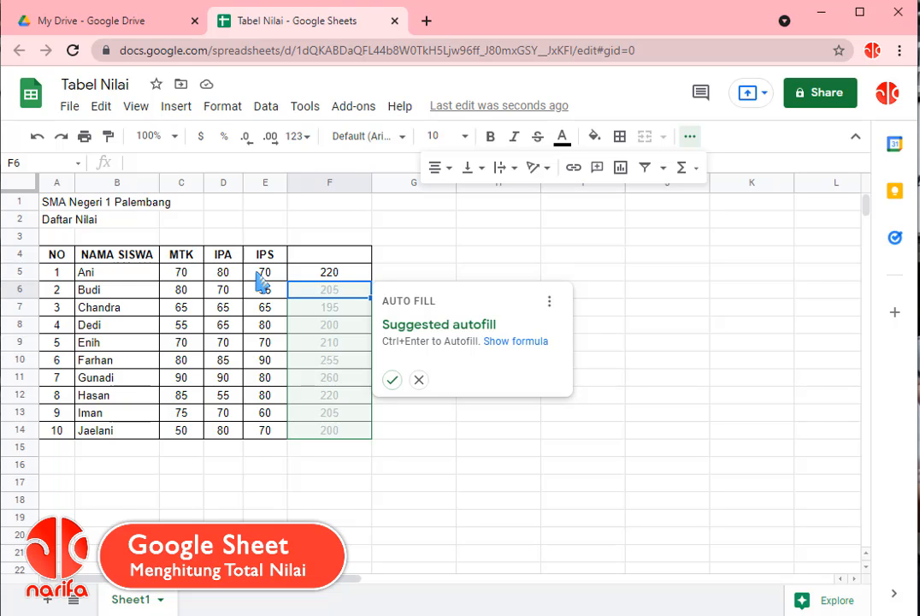
- Accept the suggested autofill of the cell-reference formula for F6:F14 and inspect the formulas in F5 through F8
left_click(392, 381)
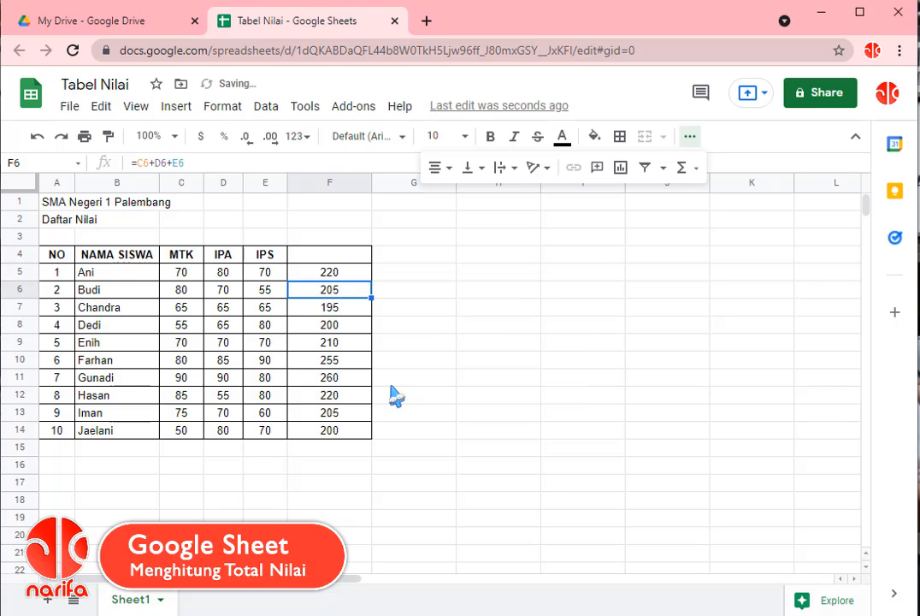
left_click(522, 344)
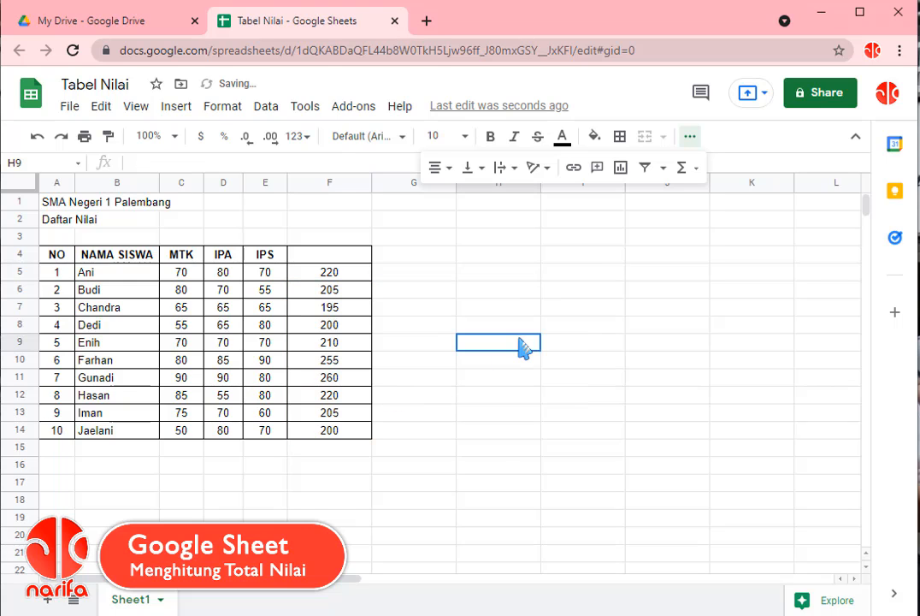
left_click(346, 274)
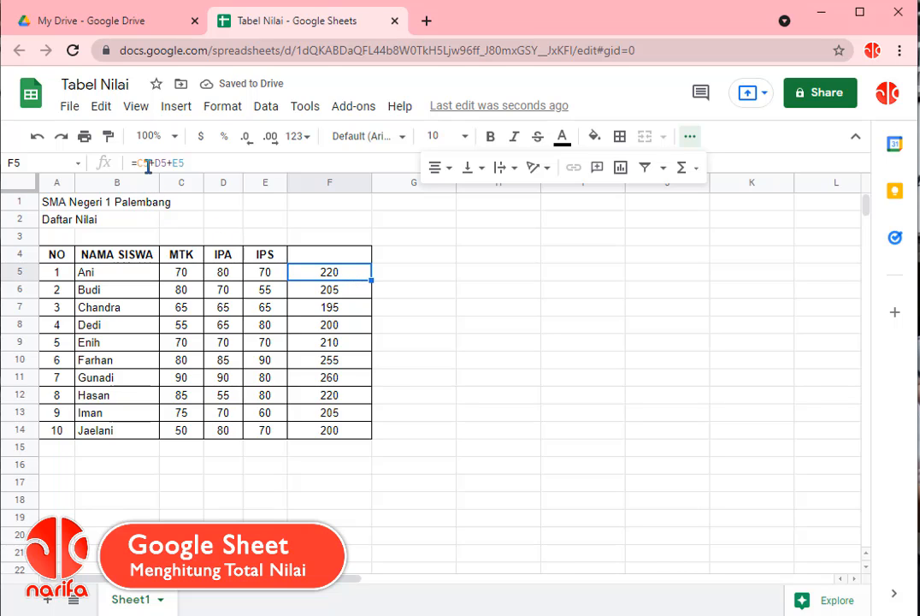
left_click(326, 291)
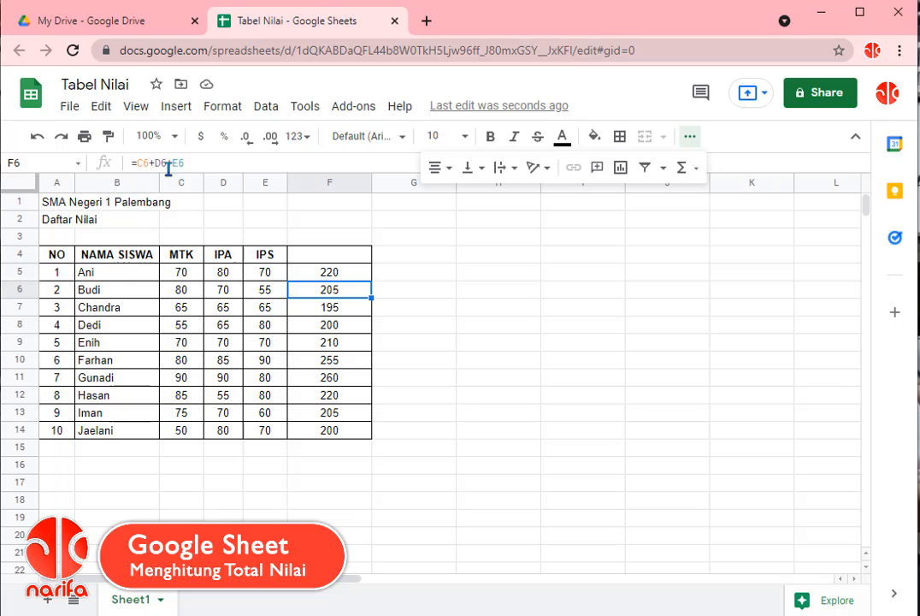
left_click(312, 309)
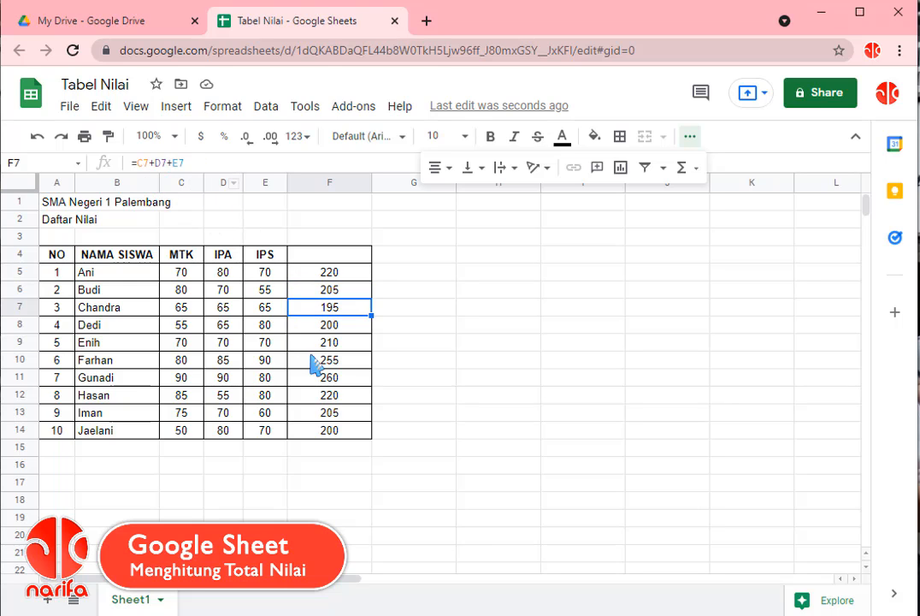
left_click(323, 329)
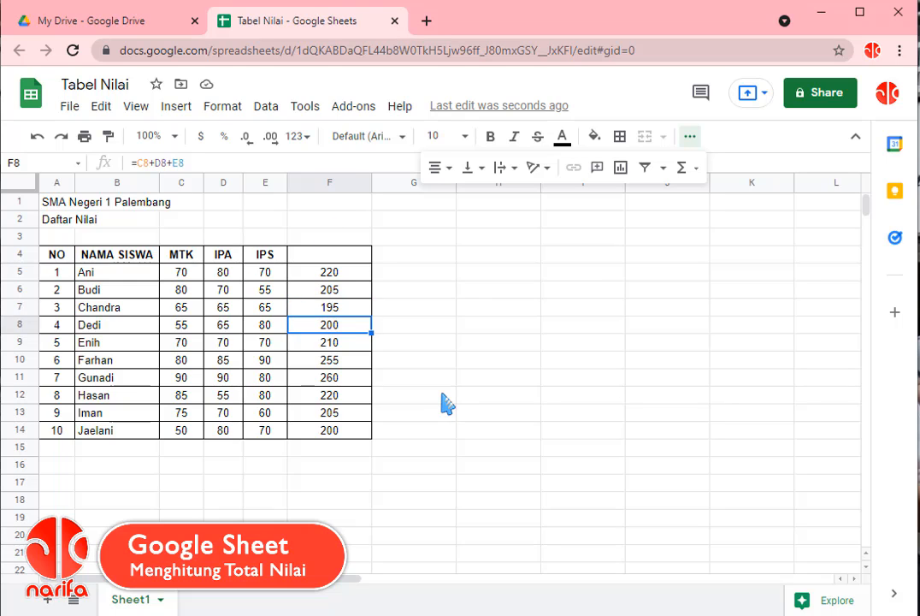
left_click(537, 432)
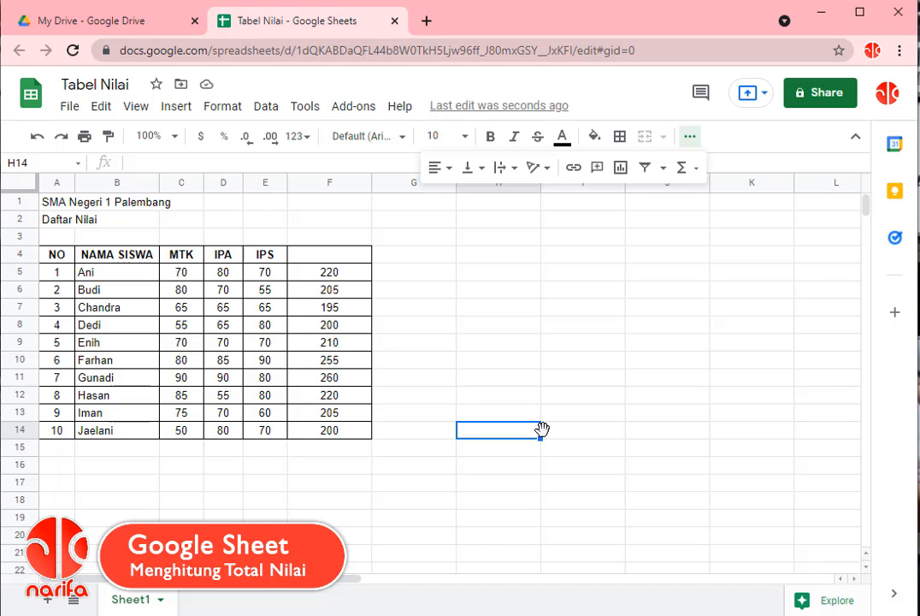
- Clear all totals from F5:F14 and select F5
left_click_drag(330, 272, 332, 438)
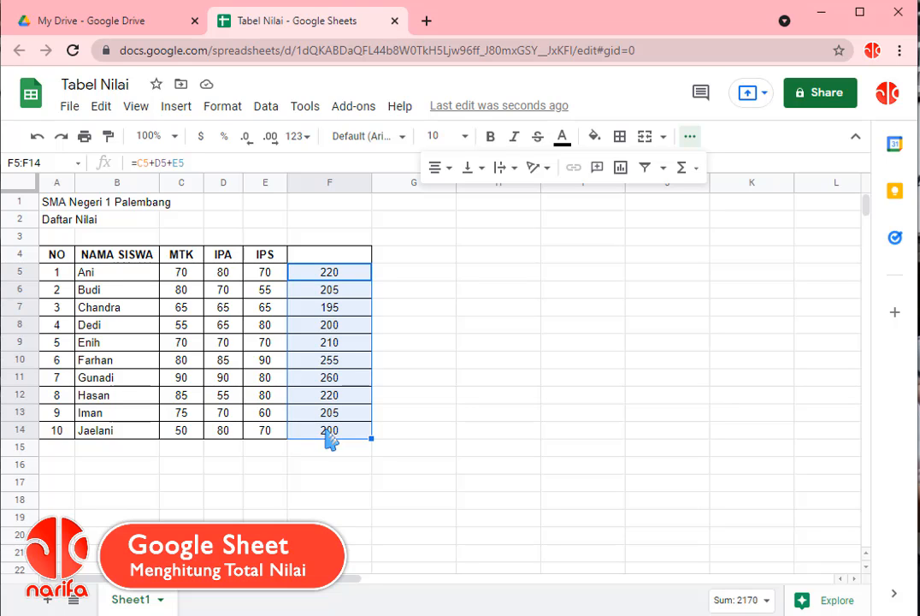
key("Delete")
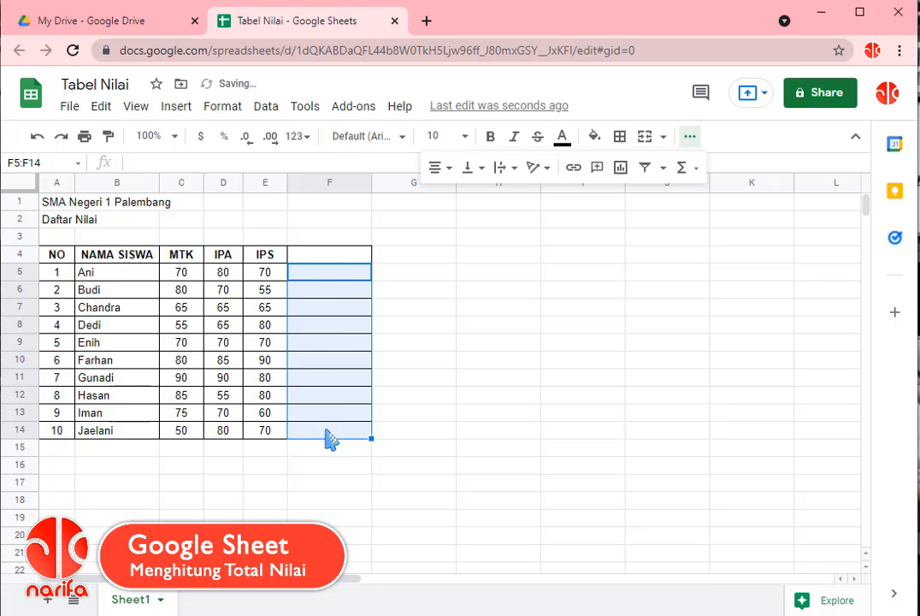
left_click(479, 403)
left_click(346, 272)
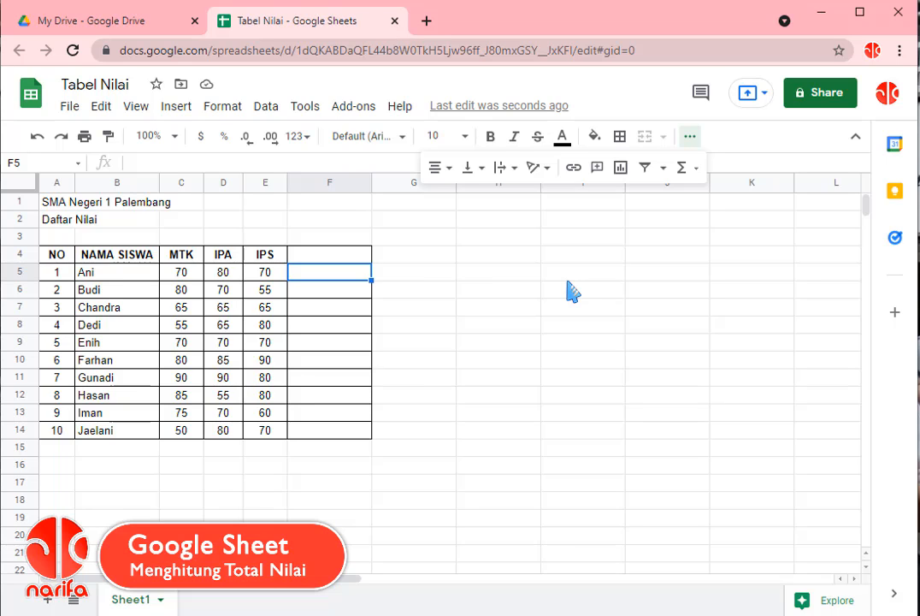
- Calculate student 1's total in F5 with the formula =SUM(C5:E5)
type("=")
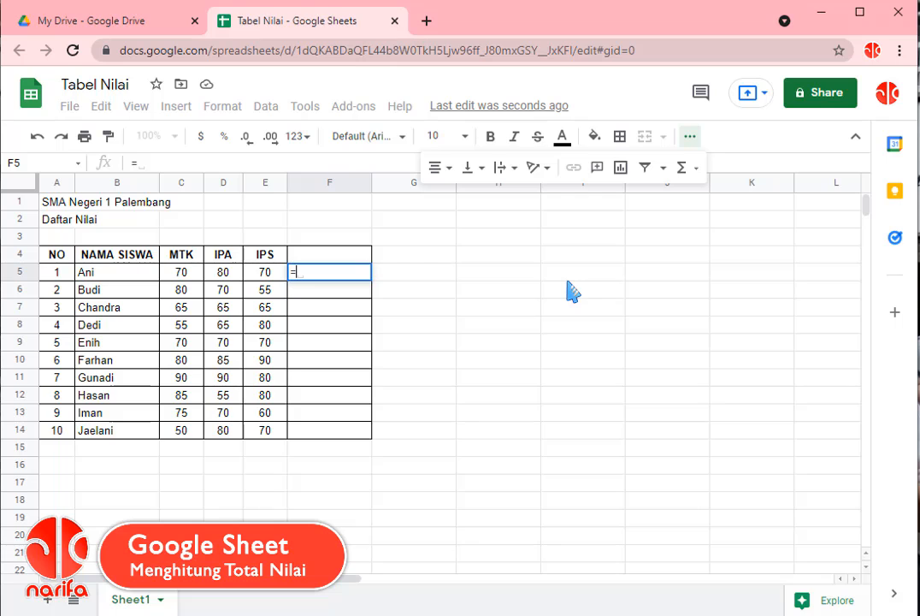
type("sum")
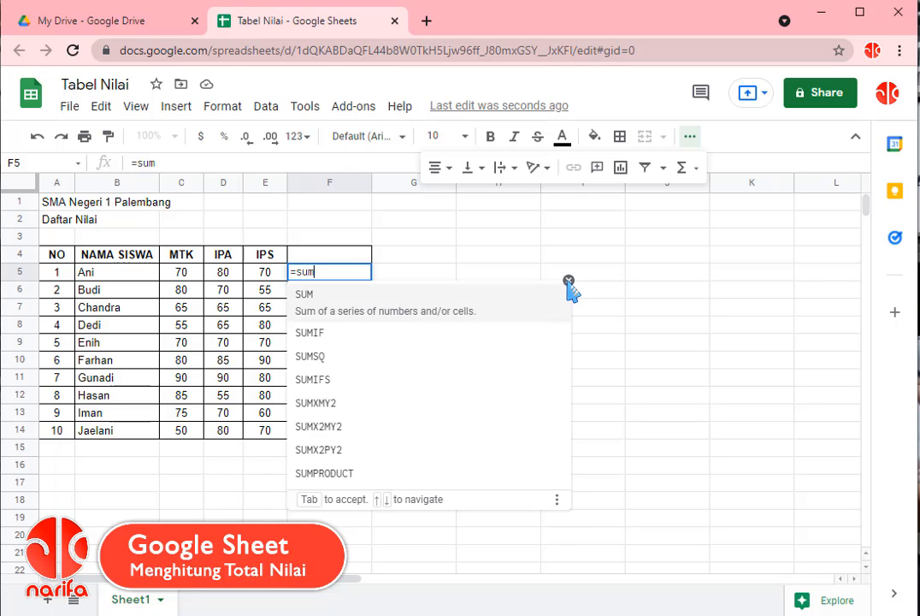
type("(")
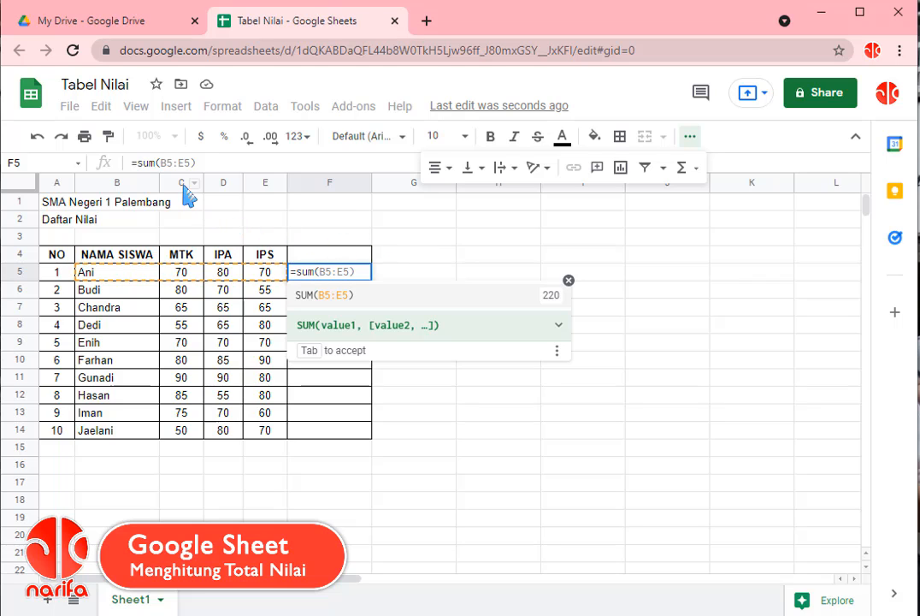
left_click(181, 276)
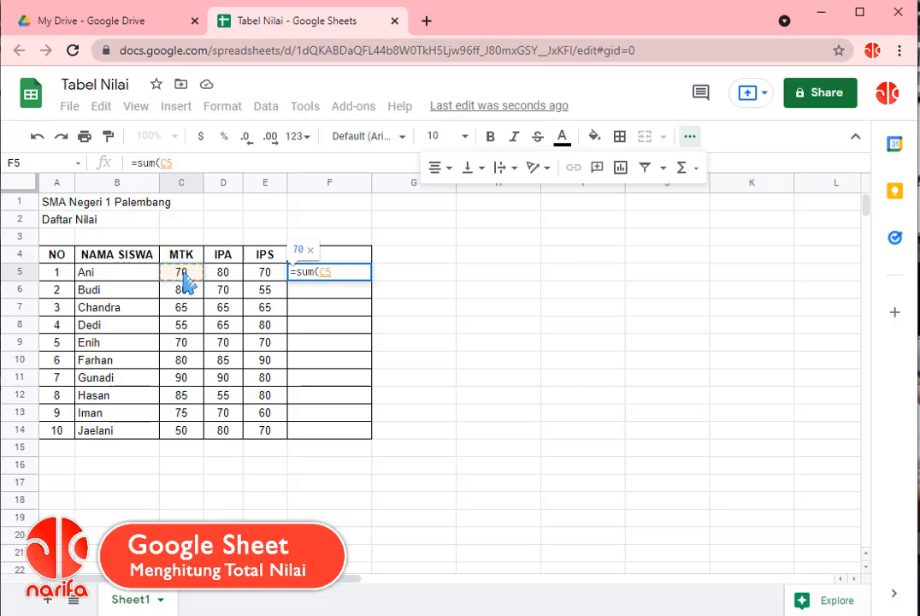
left_click_drag(187, 280, 255, 282)
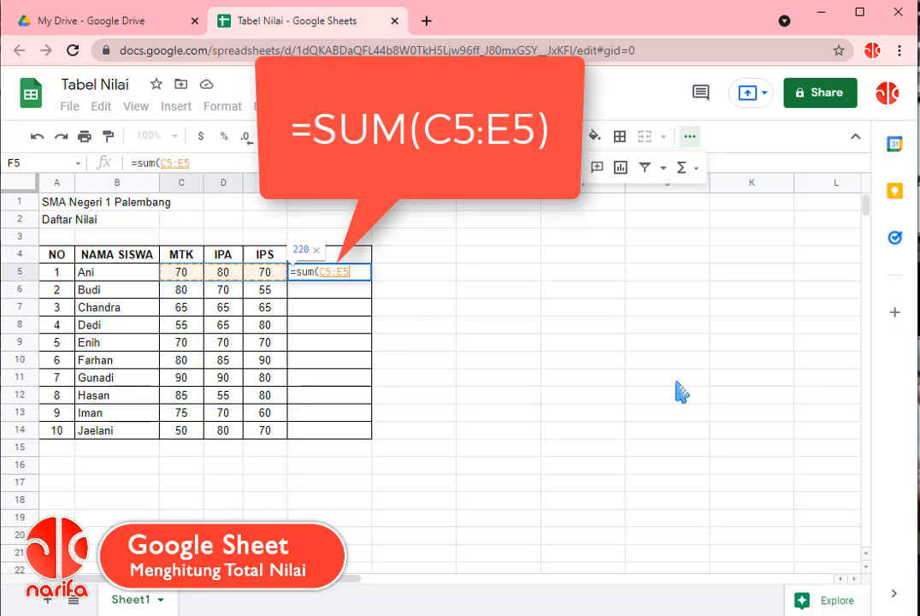
type(")")
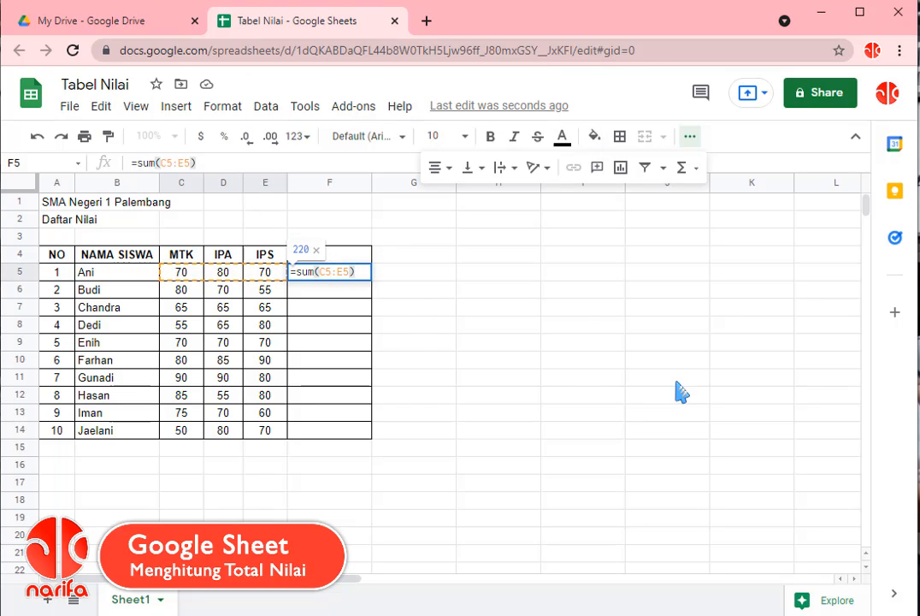
key("Return")
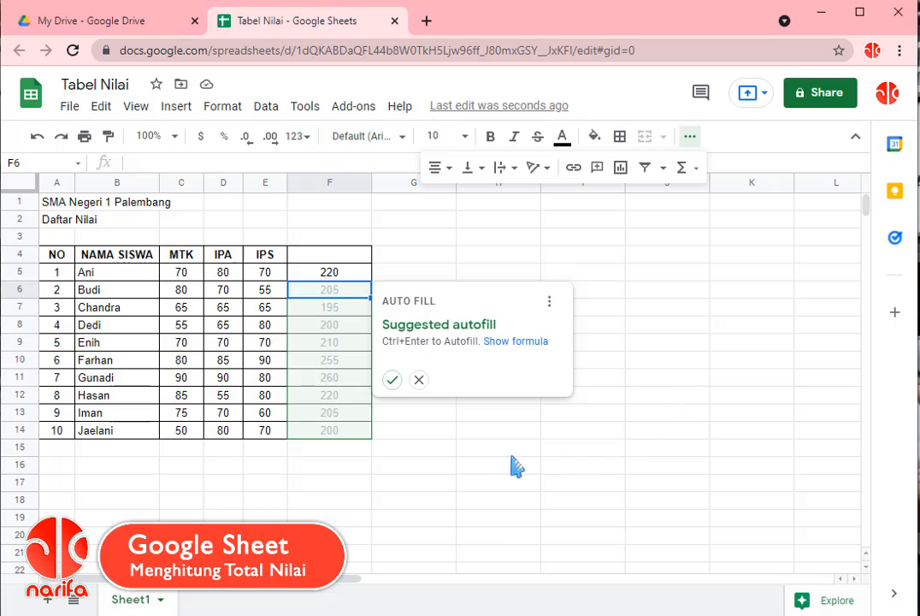
- Accept the suggested autofill of the SUM formula for F6:F14 and inspect the formulas in F7, F8 and F5
left_click(392, 381)
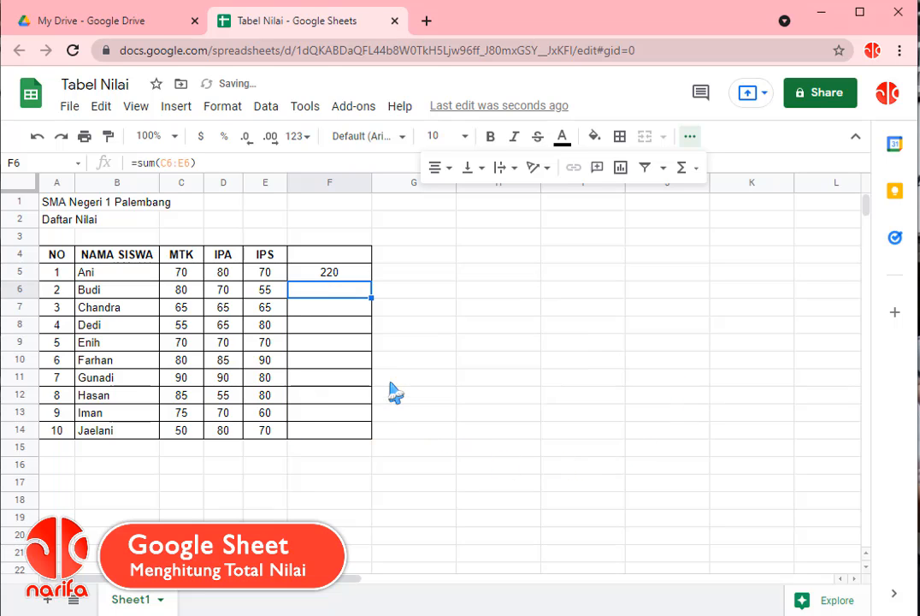
left_click(432, 333)
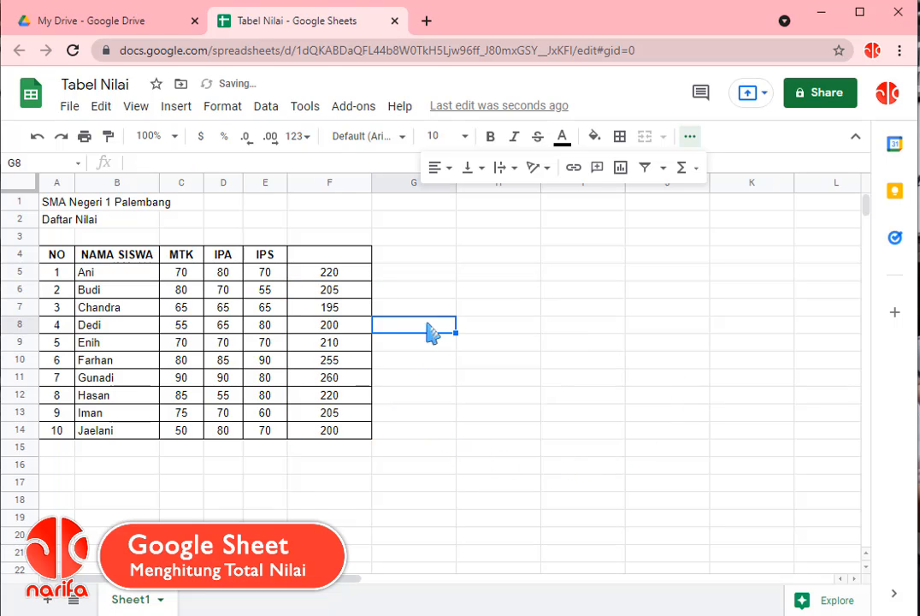
left_click(358, 308)
left_click(354, 324)
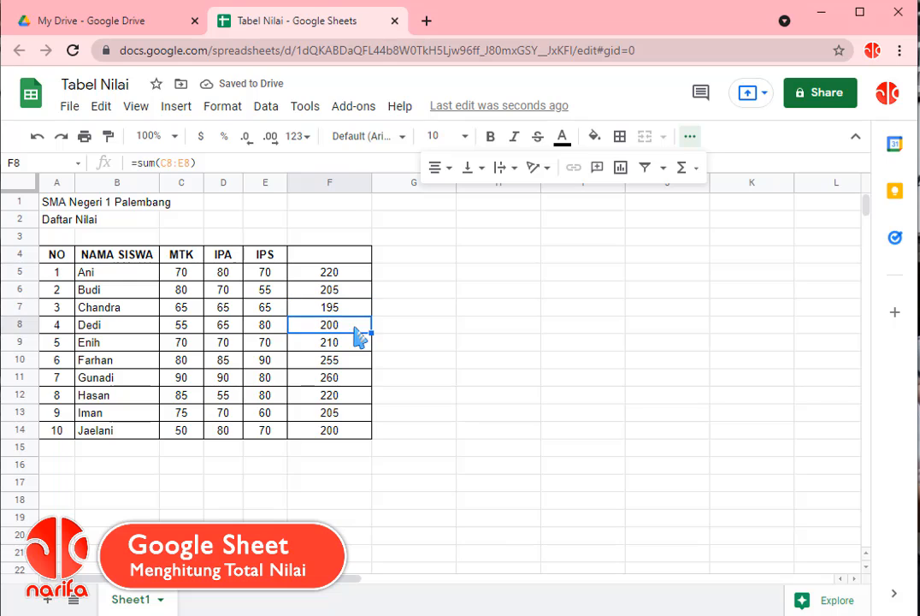
left_click(358, 275)
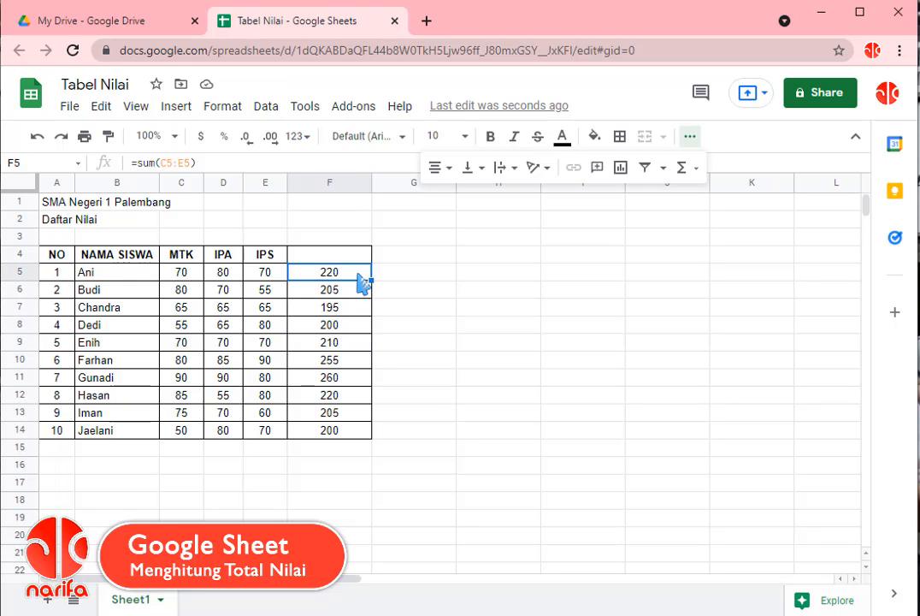